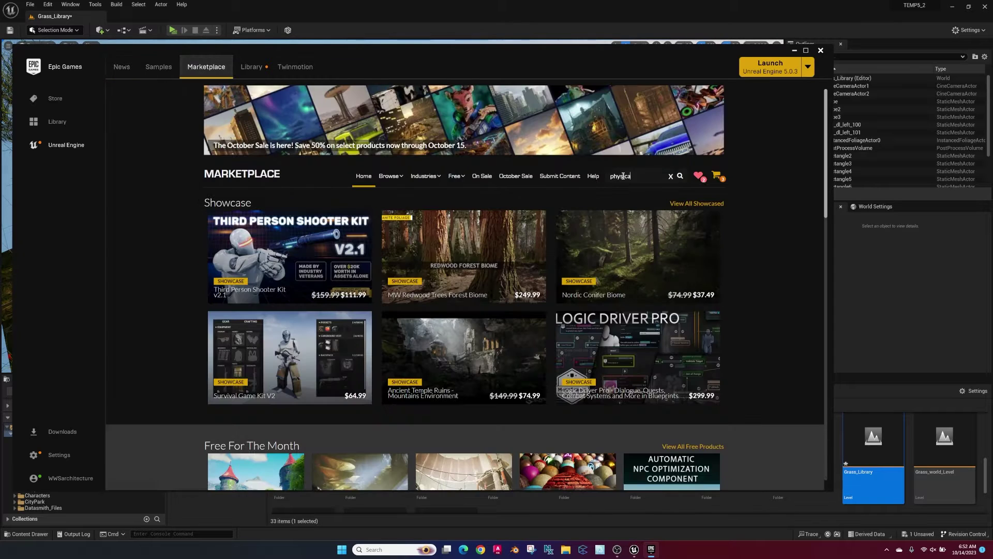
Step: Find the free Physical Layout Tool in the Marketplace, acquire it, and install it to the engine
key("Return")
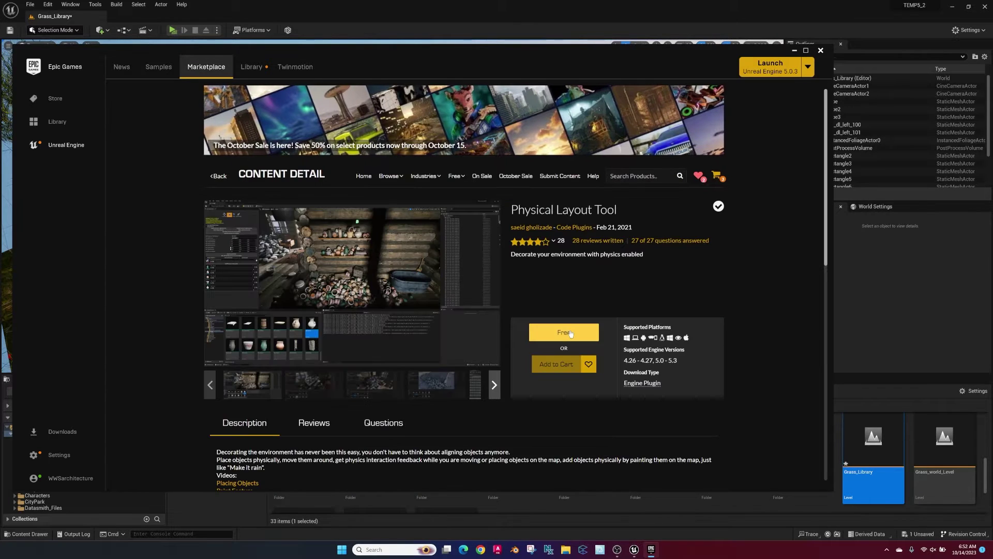
left_click(570, 333)
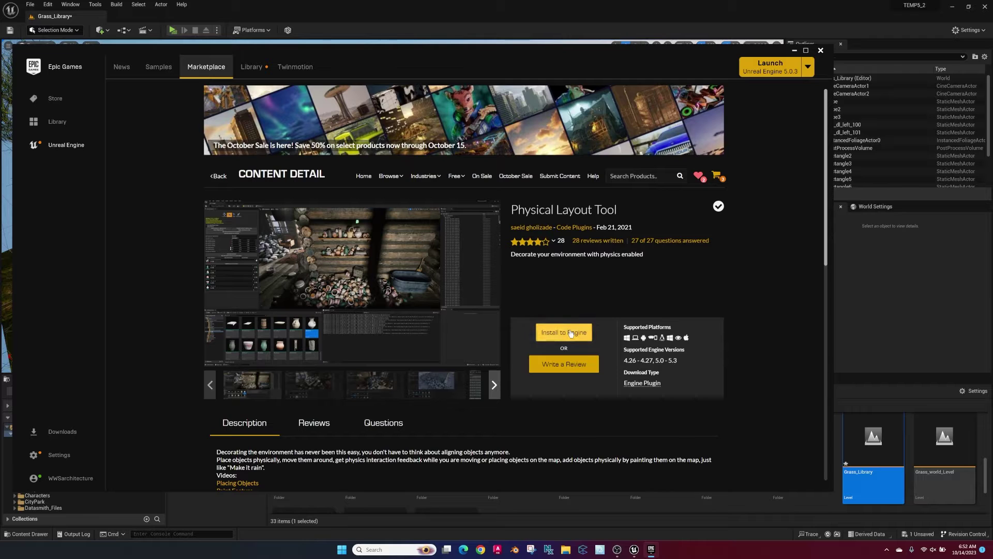
left_click(564, 333)
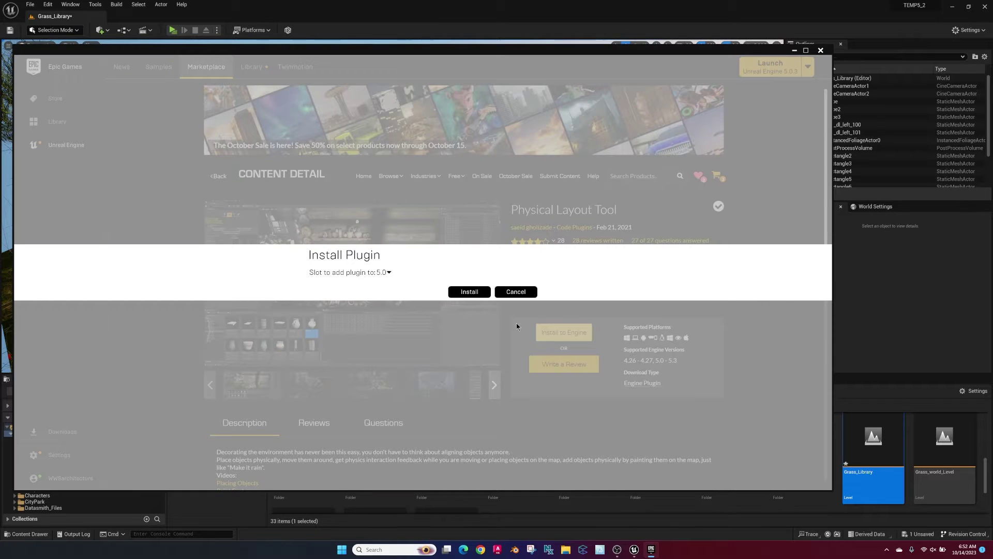
left_click(465, 294)
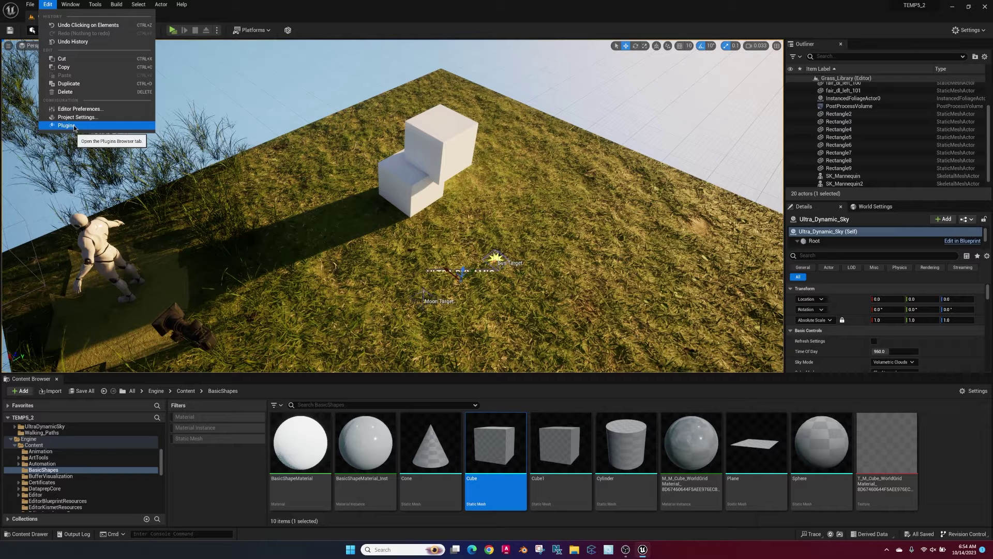
Step: Search the project's plugins for "physical" and enable the PhysicalLayout plugin
left_click(72, 126)
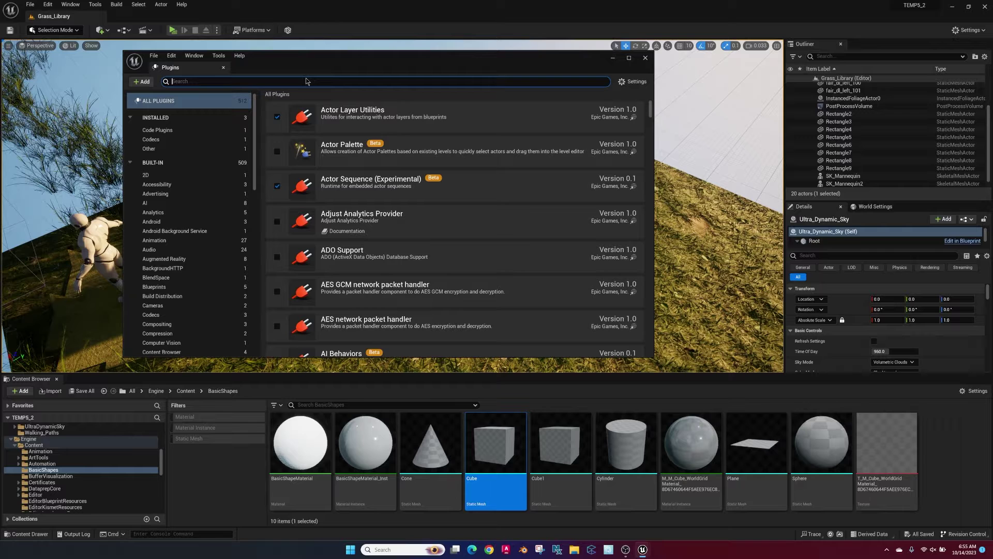
type("phy")
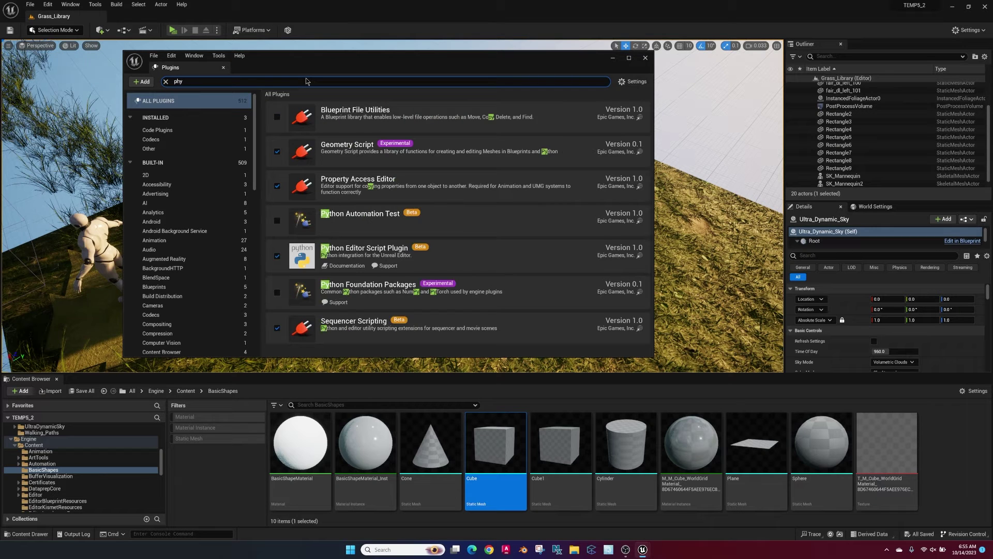
type("sical")
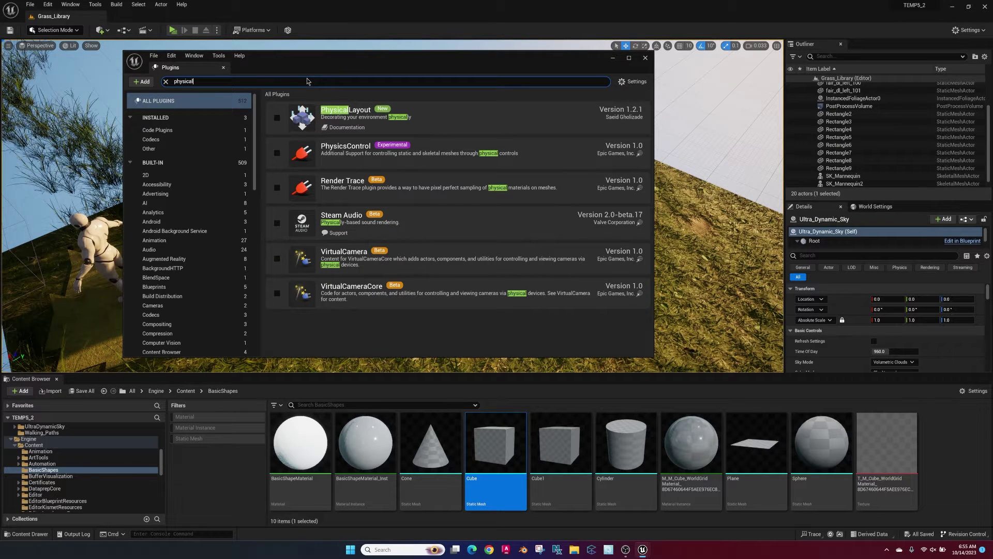
left_click(276, 118)
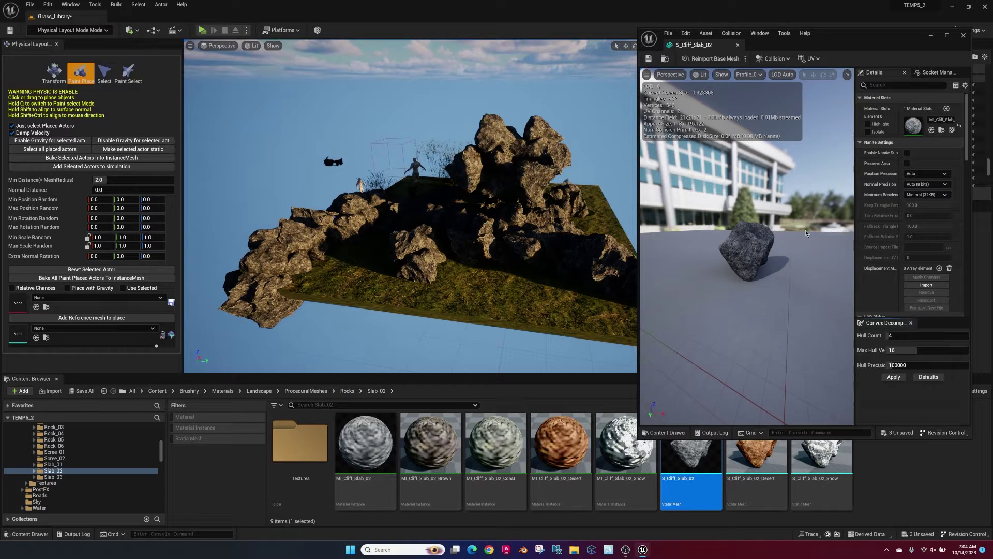
Step: Enable Nanite on S_Cliff_Slab_02 with Fallback Relative Error 0 and give the mesh Auto Convex Collision
left_click(907, 153)
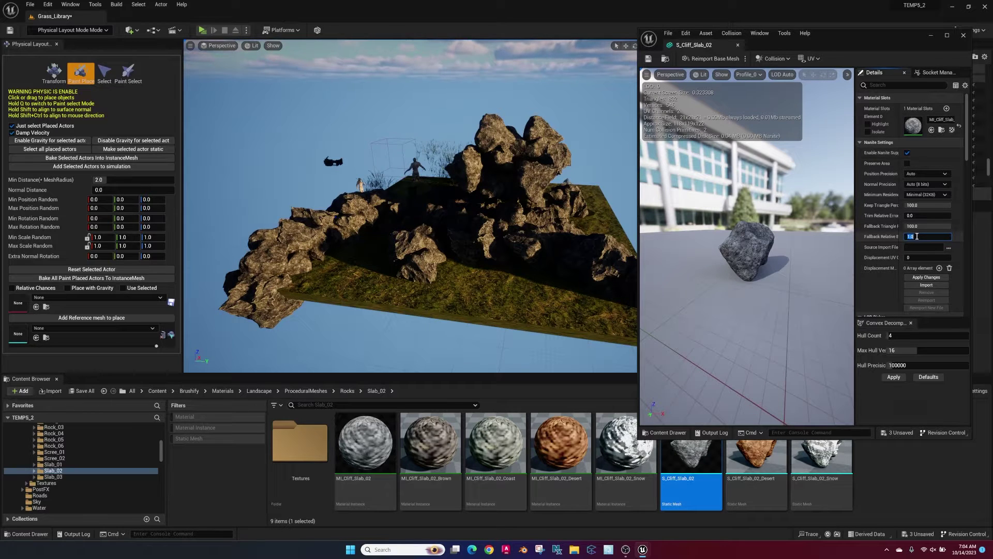
left_click(928, 279)
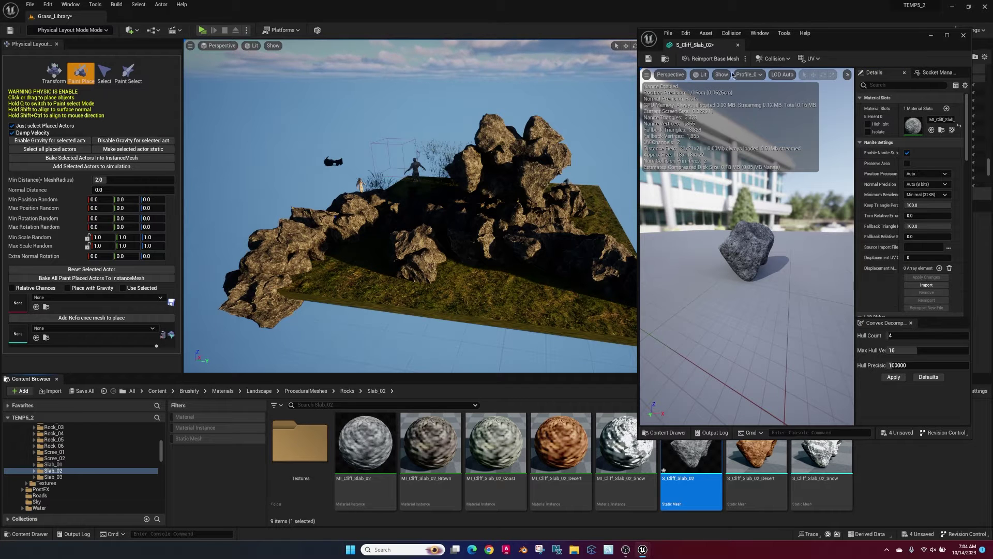
left_click(771, 59)
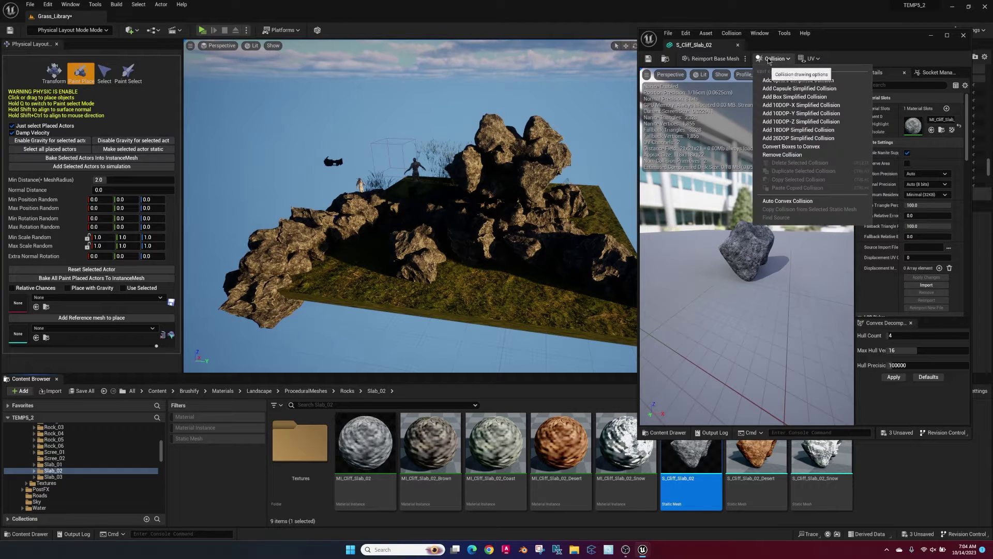
left_click(804, 201)
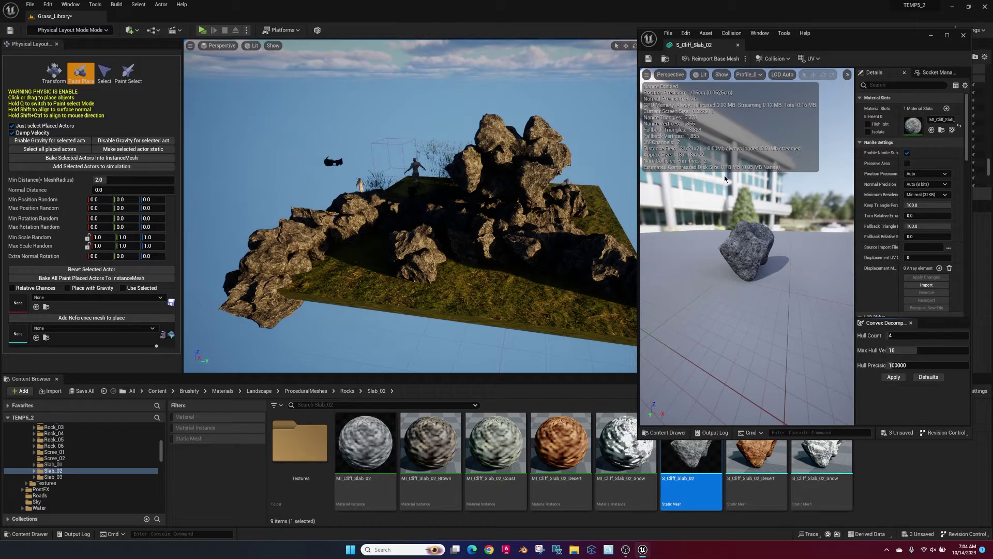
Step: Use S_Cliff_Slab_02 as the reference mesh and place two rocks on the open grass in front of the cliffs
left_click_drag(638, 214, 408, 213)
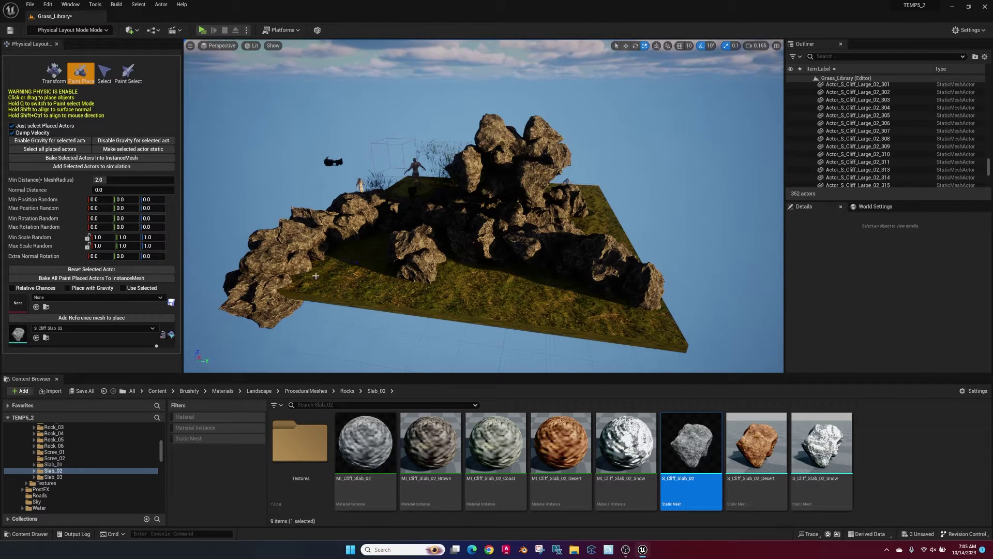
left_click(329, 267)
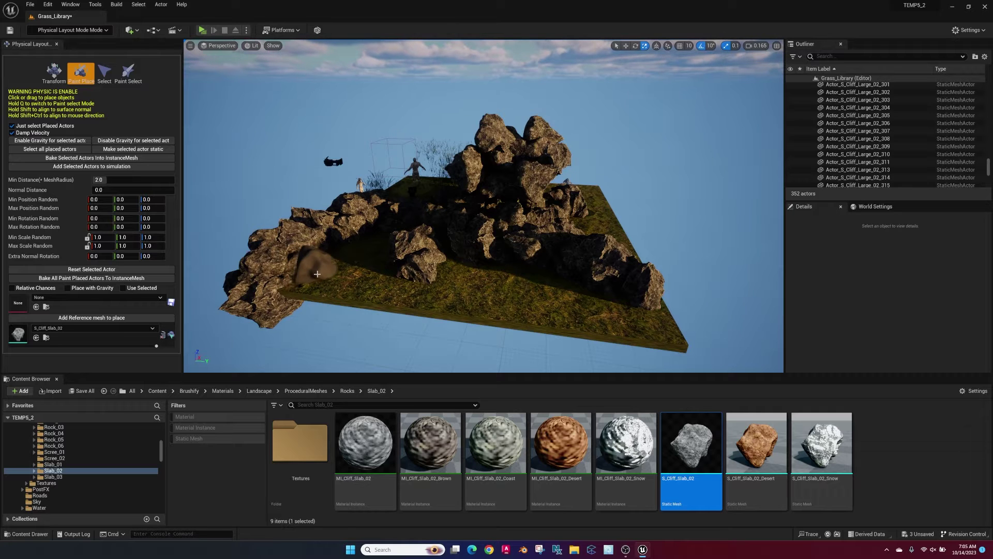
left_click(372, 271)
left_click(446, 293)
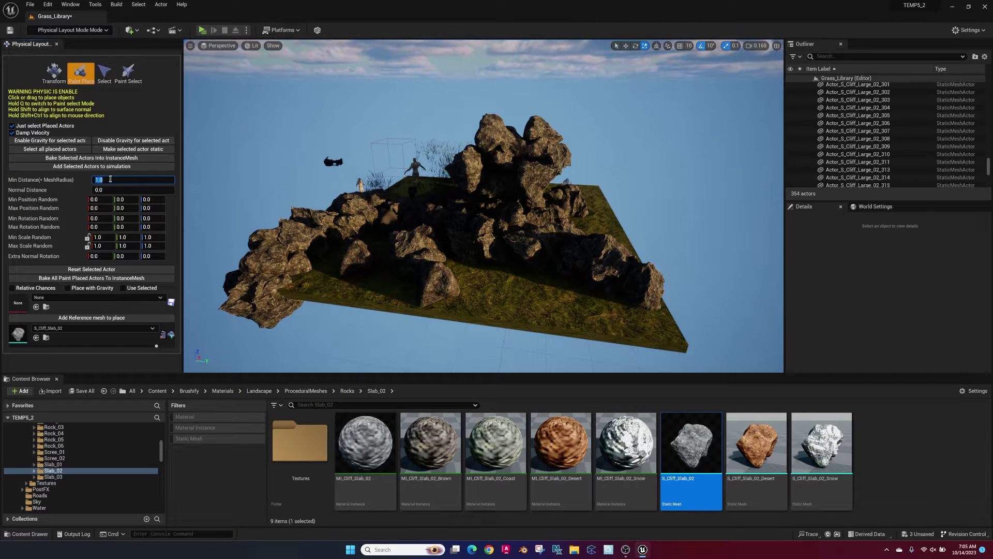
Step: Paint rocks onto the cliff pile with gravity, Min Distance 1, X and Y Max Rotation Random 360, and random scale 0.1 to 0.5
left_click(101, 227)
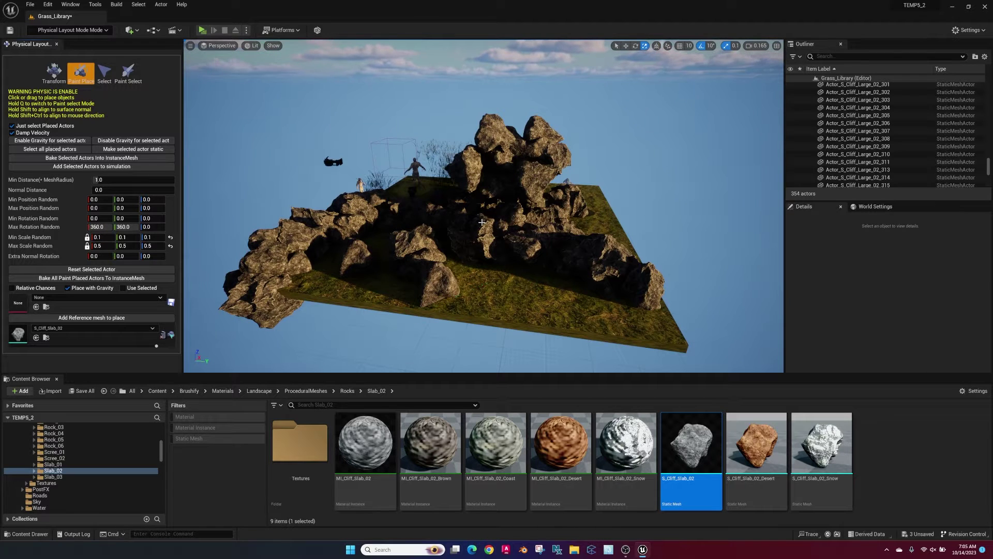
left_click(522, 243)
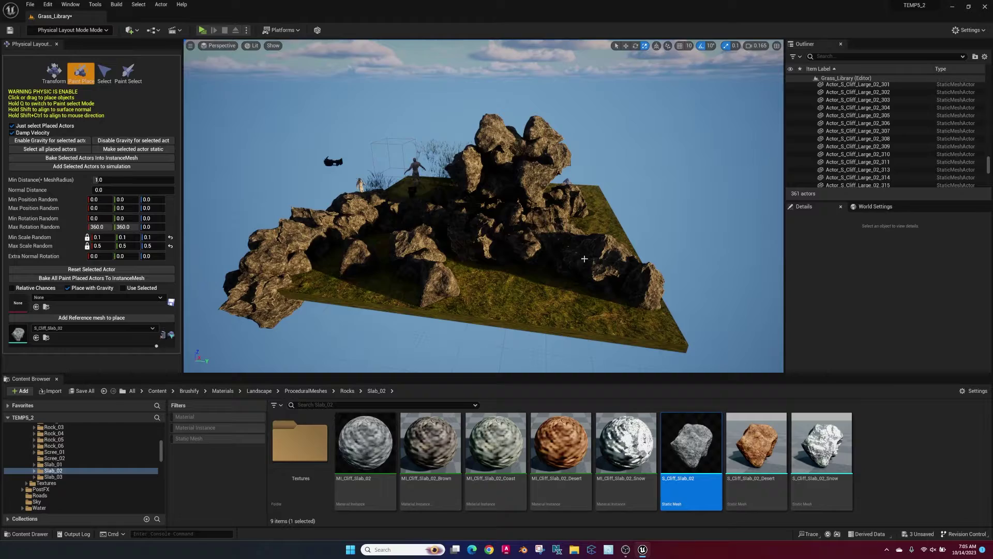
mouse_move(590, 269)
right_mouse_down()
mouse_move(639, 269)
mouse_move(585, 257)
mouse_move(580, 272)
right_mouse_up()
key("w")
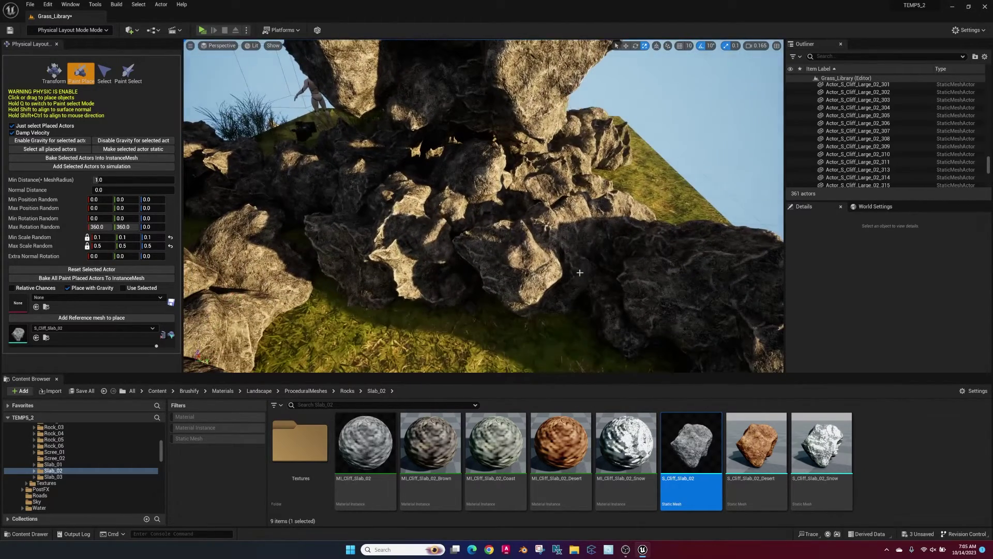
left_click(411, 199)
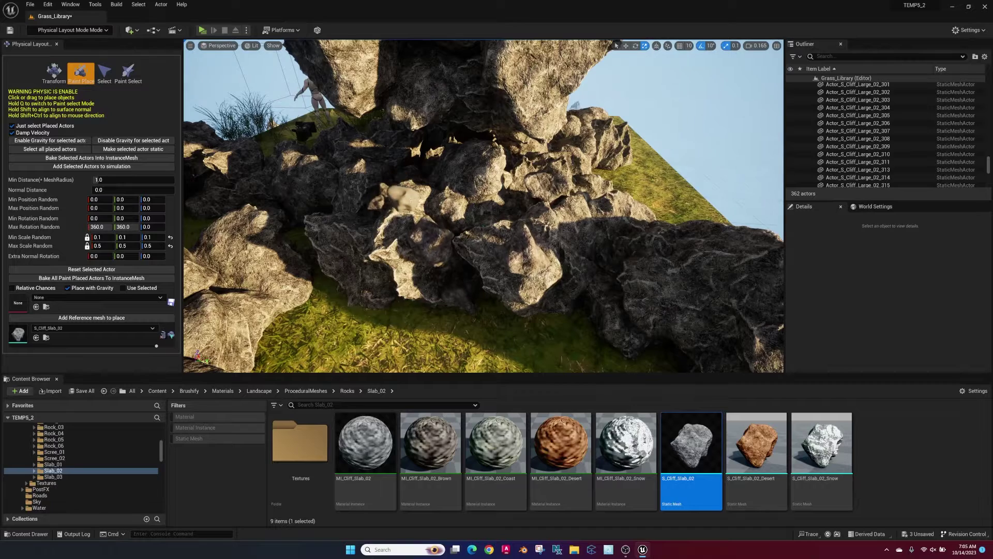
left_click(469, 197)
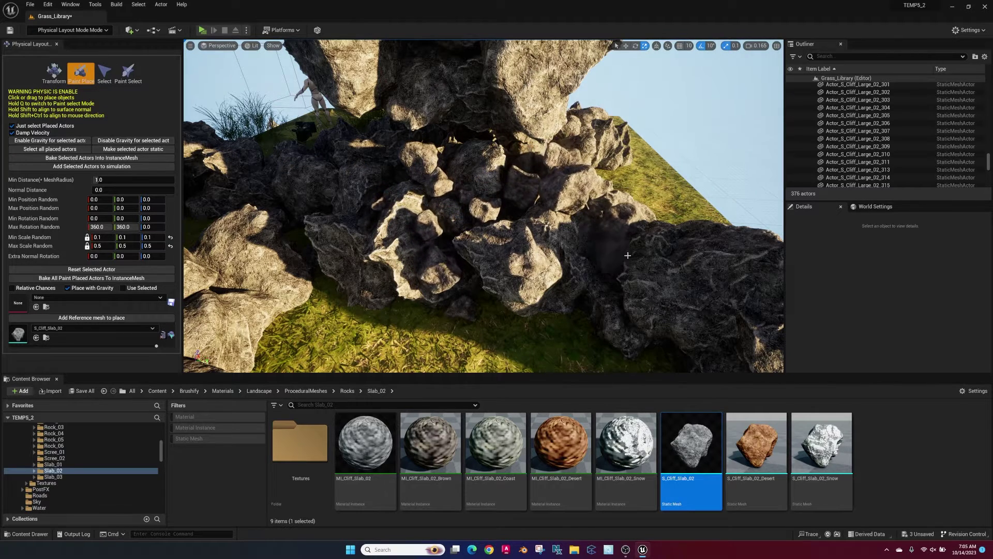
Step: Paint more small rocks across the cliff pile and along the grass at its front edge
mouse_move(628, 255)
left_mouse_down()
mouse_move(646, 270)
mouse_move(706, 260)
mouse_move(587, 223)
mouse_move(527, 222)
mouse_move(466, 175)
mouse_move(403, 171)
mouse_move(356, 213)
mouse_move(267, 213)
mouse_move(302, 173)
mouse_move(282, 240)
left_mouse_up()
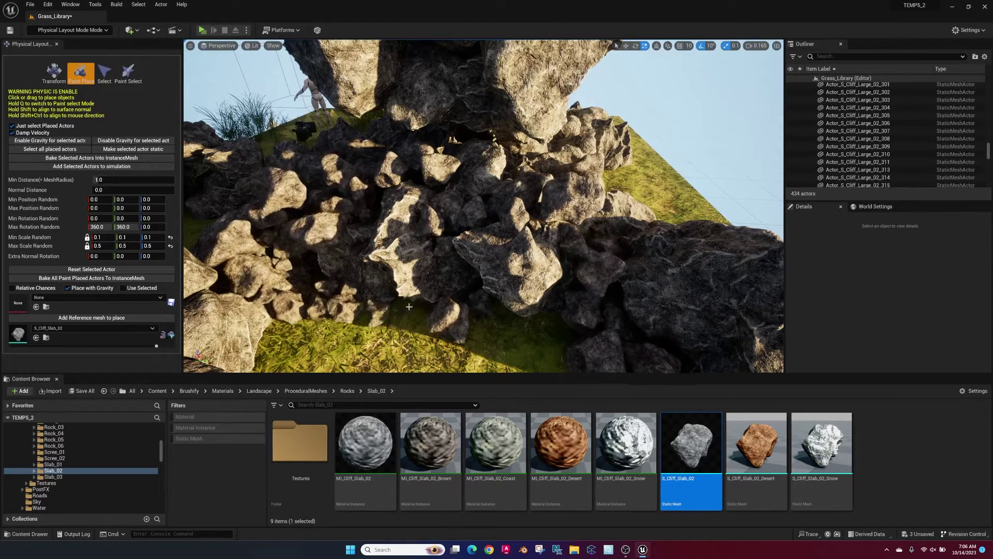
left_click_drag(423, 312, 549, 326)
left_click(452, 333)
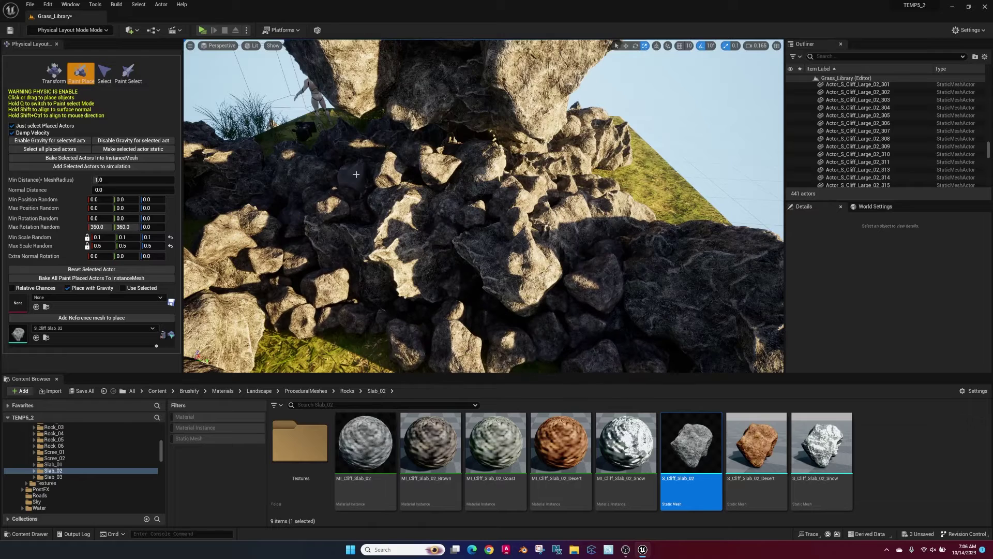
Step: Bake all paint-placed actors into an instance mesh and return to Selection Mode
left_click(84, 279)
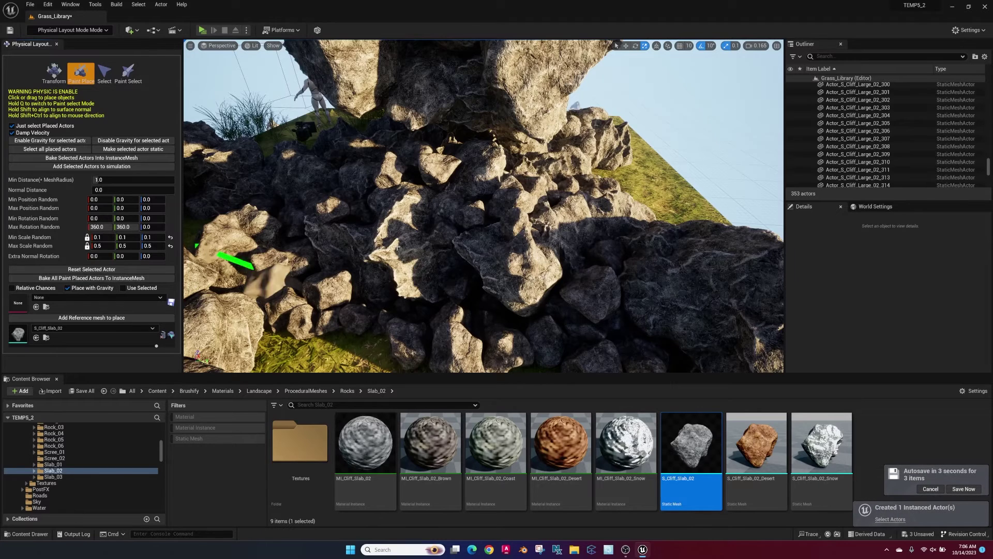
left_click(68, 31)
left_click(63, 44)
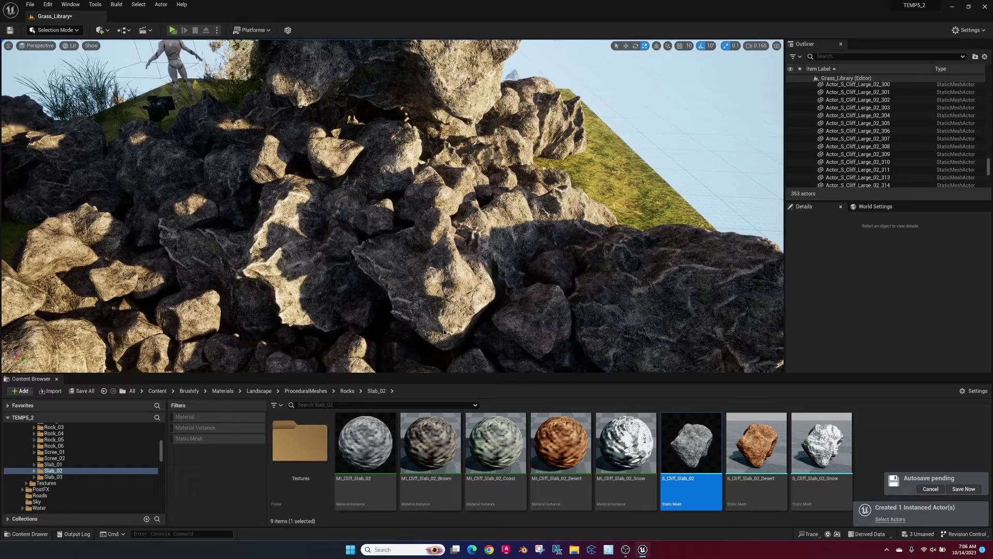
Step: Select individual baked rock instances along the pile's front edge and adjust the scale of a small one
right_click_drag(423, 235, 444, 286)
left_click(444, 286)
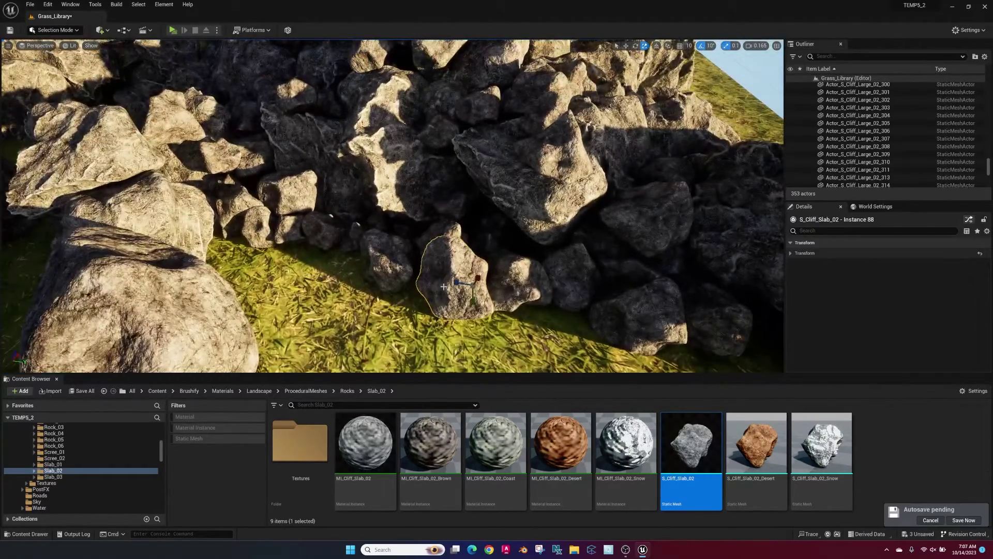
left_click(387, 259)
left_click(332, 233)
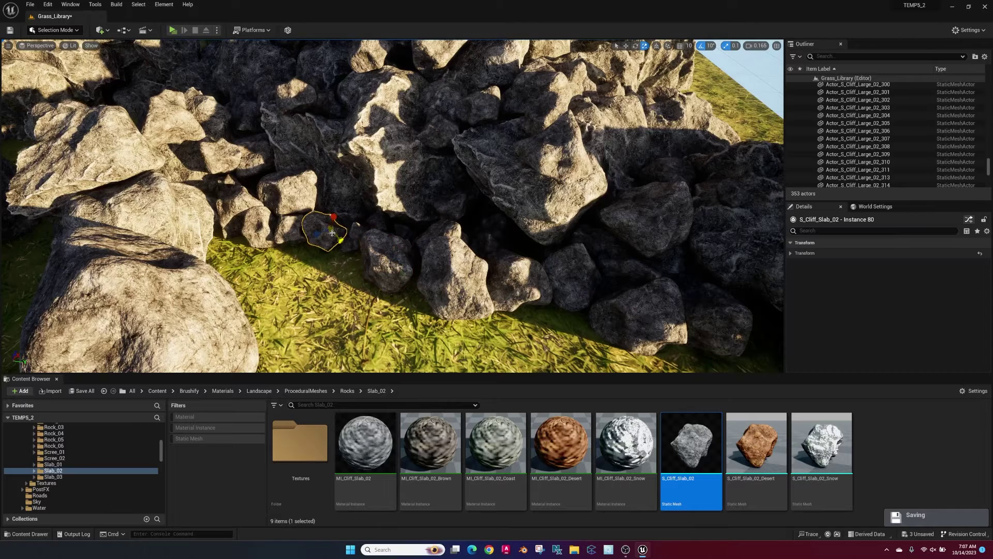
key("e")
key("r")
mouse_move(332, 229)
left_mouse_down()
mouse_move(336, 209)
mouse_move(345, 229)
left_mouse_up()
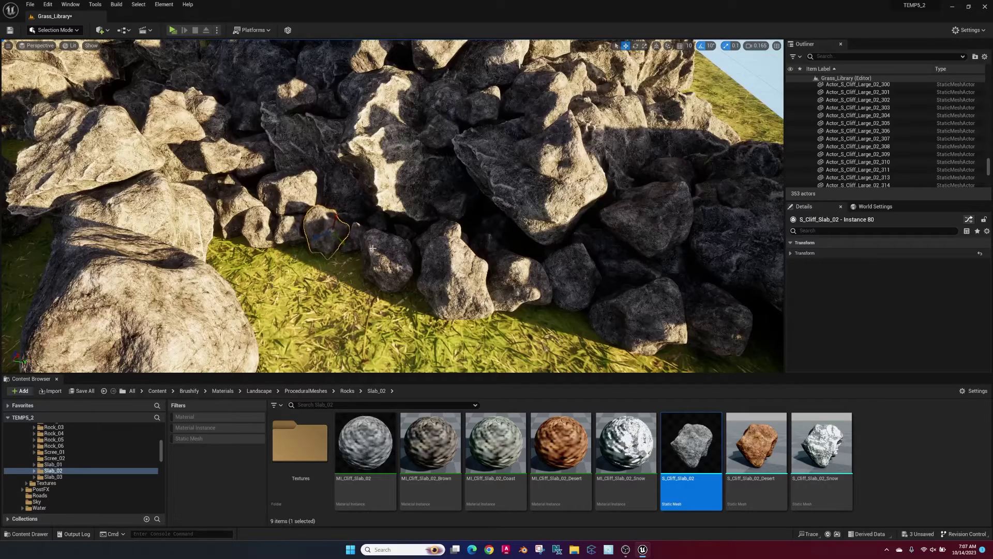
key("Escape")
right_click_drag(405, 228, 408, 166)
key("s")
key("w")
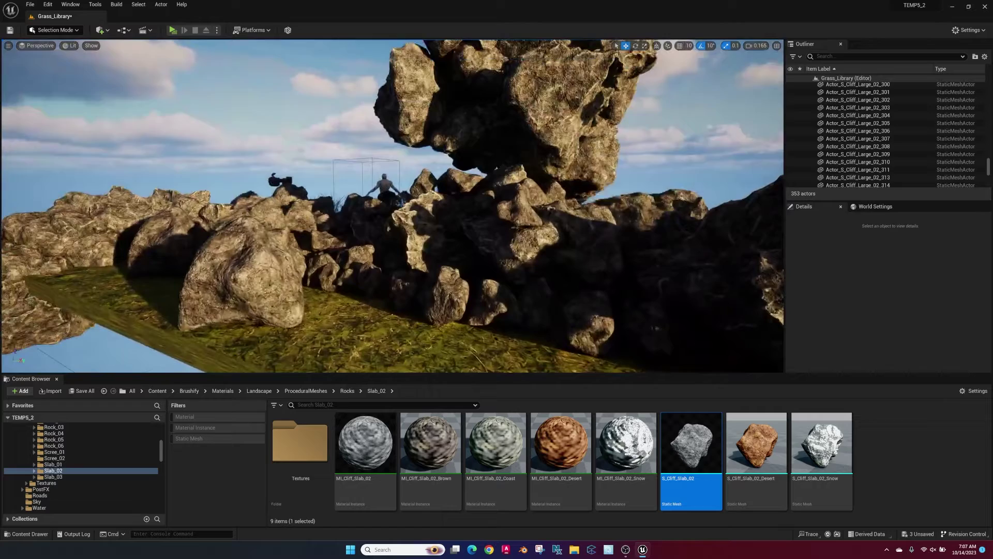
right_click_drag(379, 235, 380, 234)
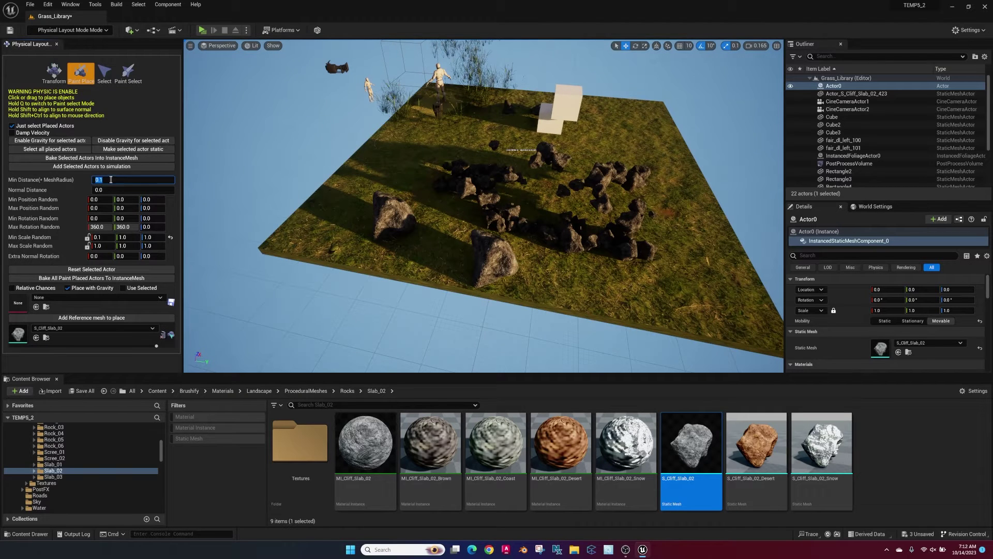
Step: Paint gravity-driven rocks around and onto the white cubes with Min Distance 0.1, random scale 0.1 to 1, and Damp Velocity off
mouse_move(522, 118)
left_mouse_down()
mouse_move(570, 91)
mouse_move(584, 129)
left_mouse_up()
mouse_move(584, 129)
right_mouse_down()
mouse_move(621, 132)
mouse_move(618, 59)
mouse_move(595, 104)
mouse_move(582, 107)
mouse_move(586, 139)
right_mouse_up()
left_click(521, 161)
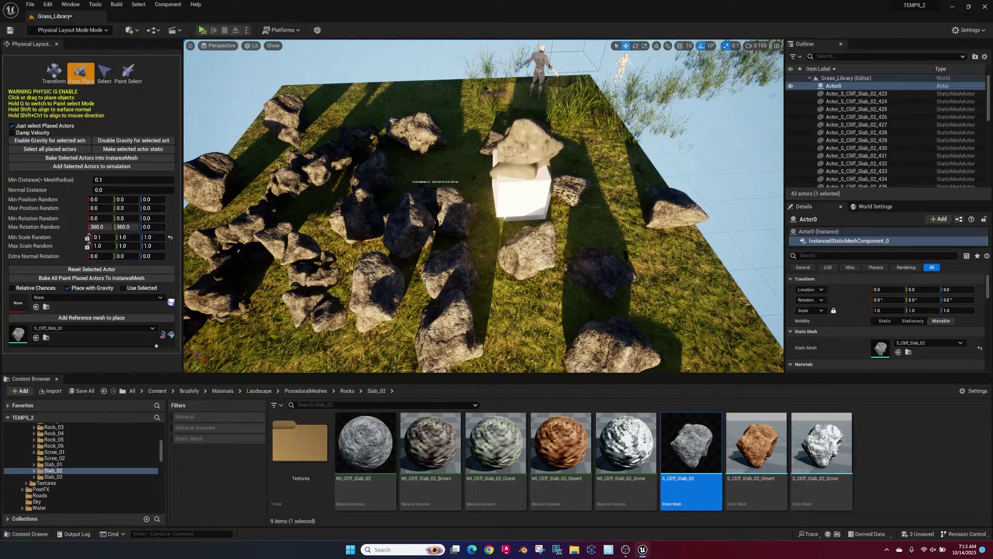
left_click(514, 158)
left_click(509, 158)
left_click(520, 168)
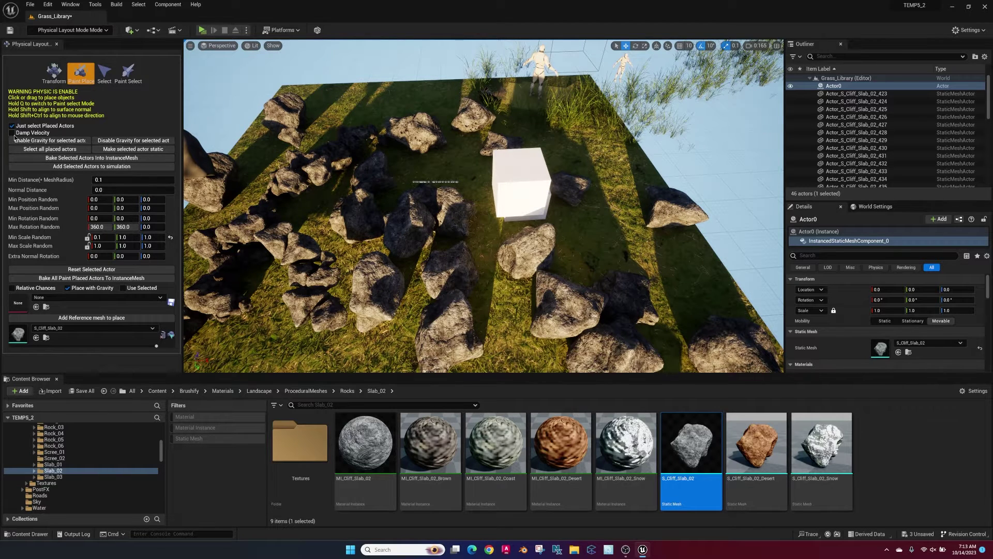
Step: Enable Damp Velocity and paint a stack of rocks on and around the white cube
left_click(517, 169)
left_click(520, 169)
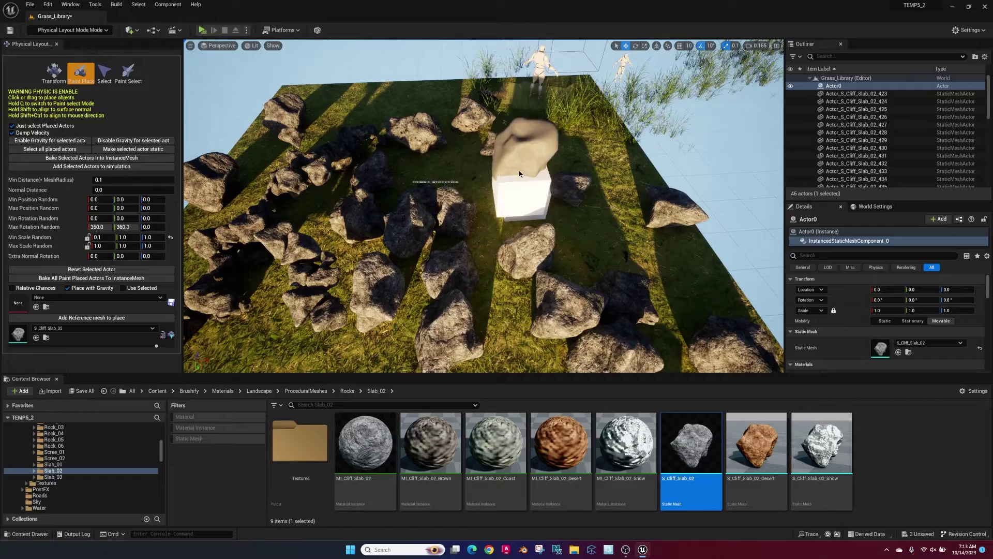
left_click(518, 171)
left_click(518, 173)
mouse_move(517, 170)
left_mouse_down()
mouse_move(547, 150)
mouse_move(538, 155)
left_mouse_up()
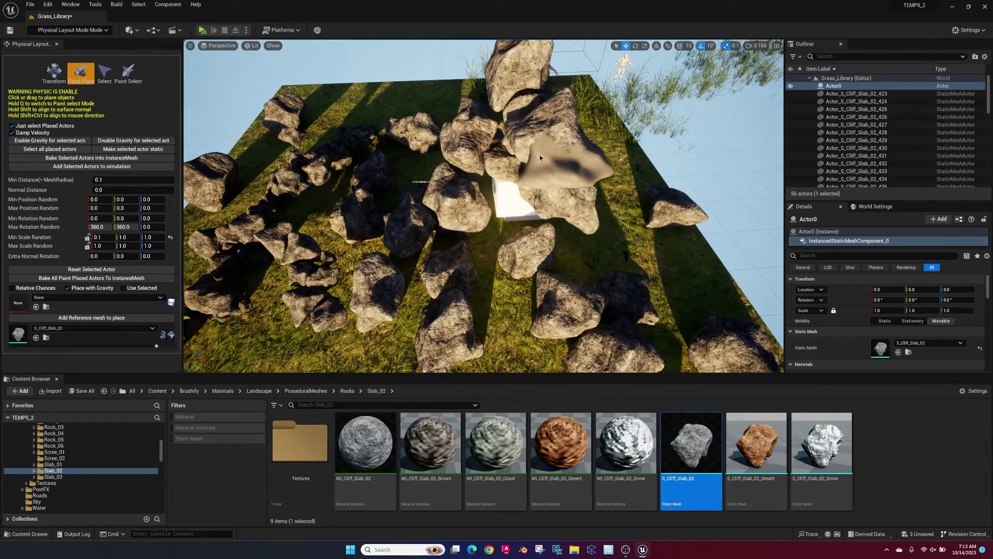
mouse_move(539, 154)
right_mouse_down()
mouse_move(579, 103)
mouse_move(585, 173)
mouse_move(627, 182)
right_mouse_up()
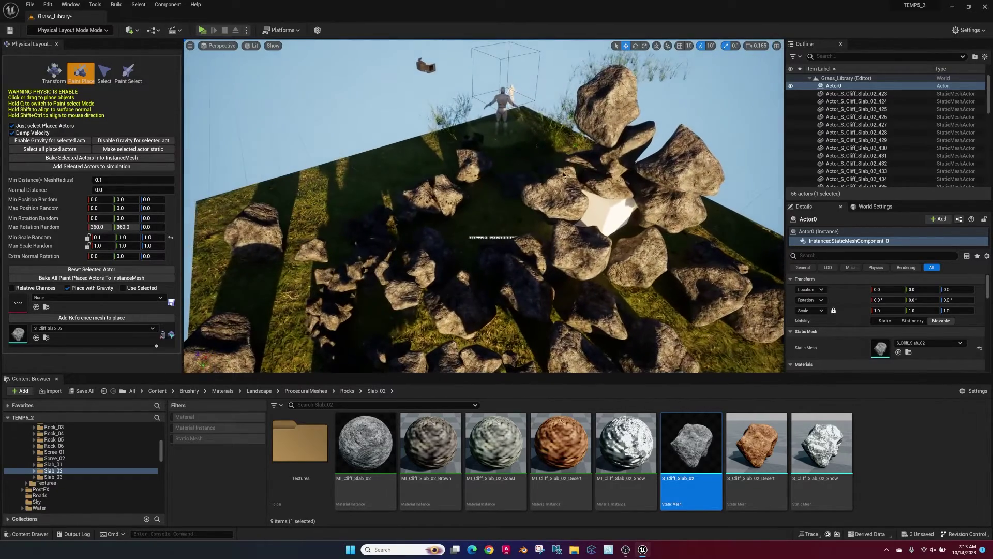
left_click_drag(626, 182, 595, 197)
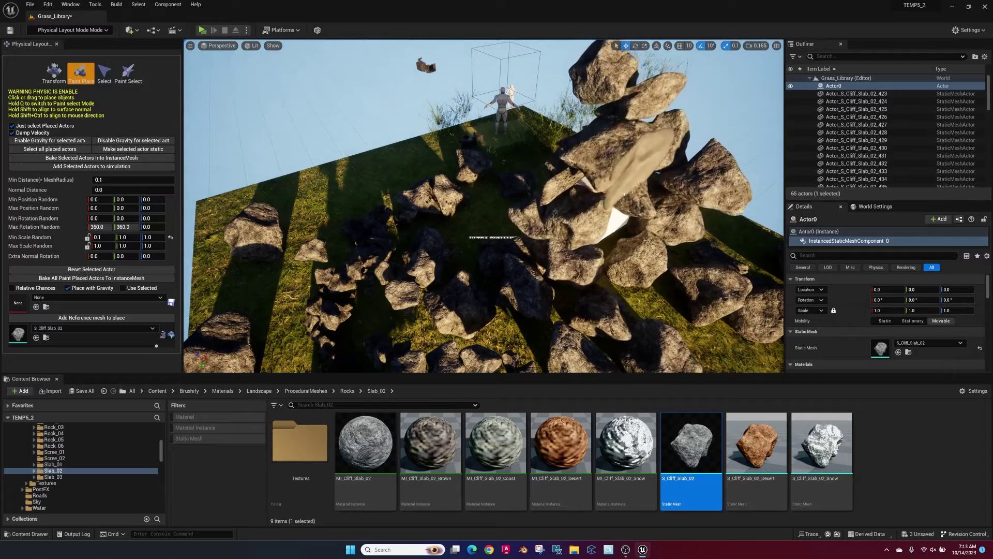
Step: Set Min Scale Random to 0.1 on the Y and Z axes and paint more gravity-driven rocks on and around the white cubes
right_click_drag(682, 254, 641, 227)
right_click_drag(563, 253, 463, 261)
right_click_drag(603, 229, 682, 255)
right_click_drag(590, 252, 500, 264)
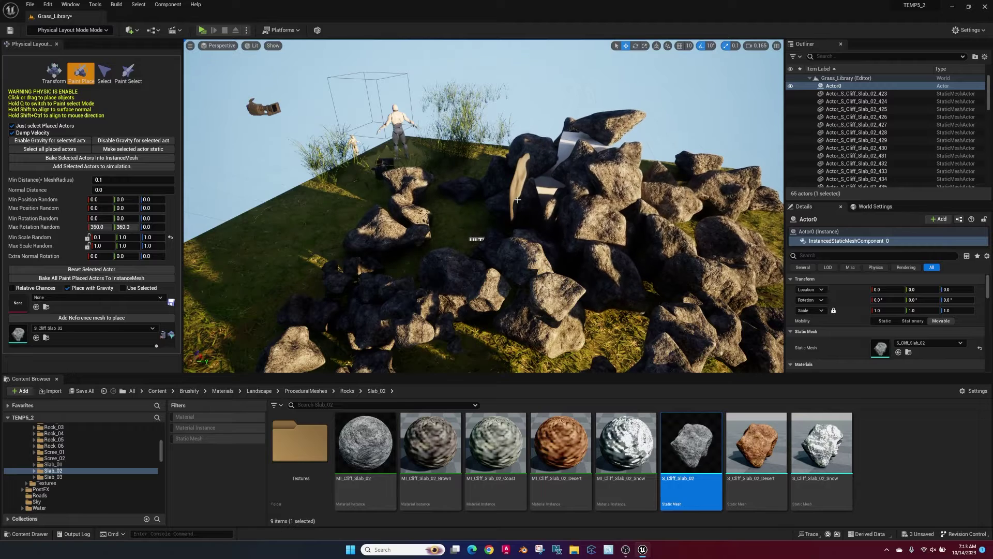
type("0.1")
left_click(152, 237)
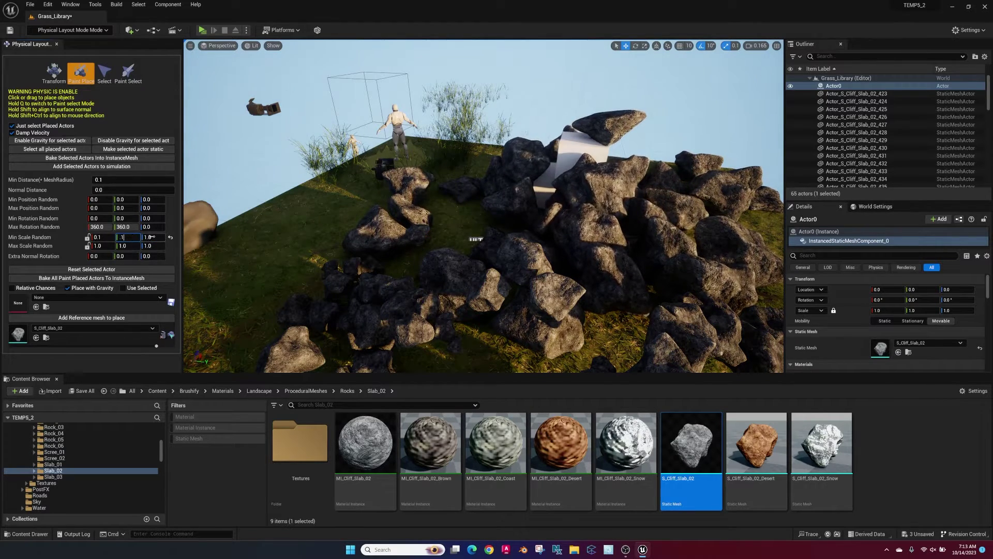
type("0.1")
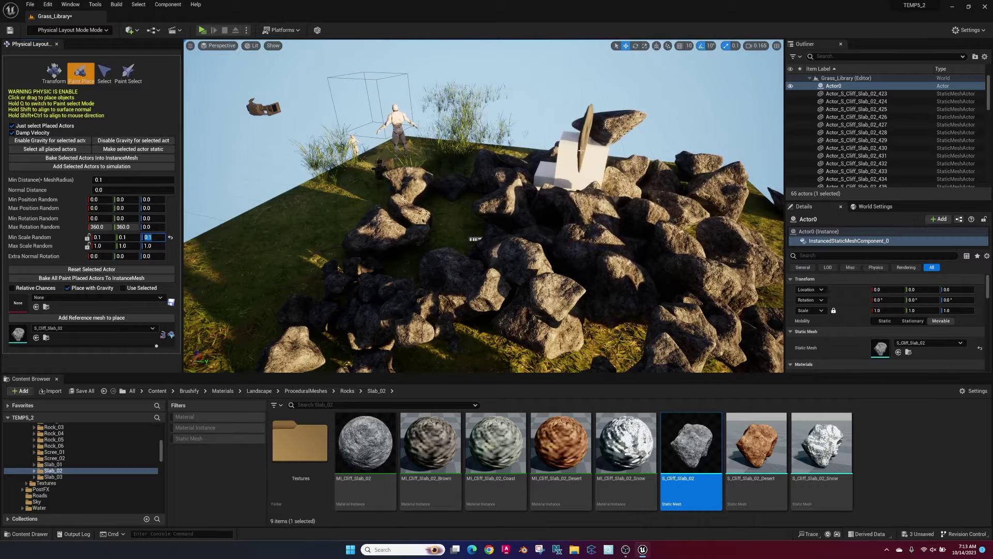
mouse_move(585, 134)
left_mouse_down()
mouse_move(581, 145)
mouse_move(594, 140)
left_mouse_up()
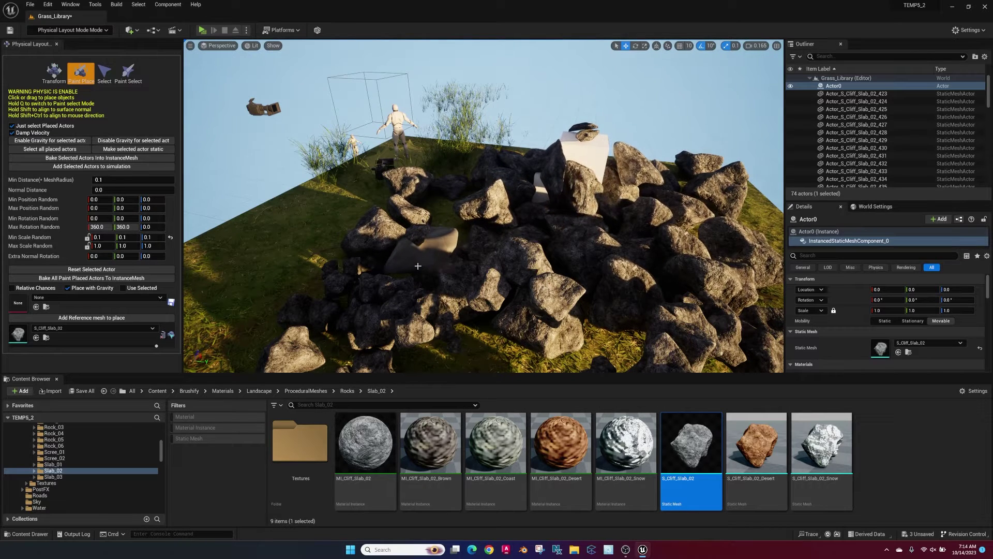
Step: Bake all paint-placed actors into an instance mesh and toggle the visibility of Actor0 and Actor1 to compare the baked piles
left_click(91, 280)
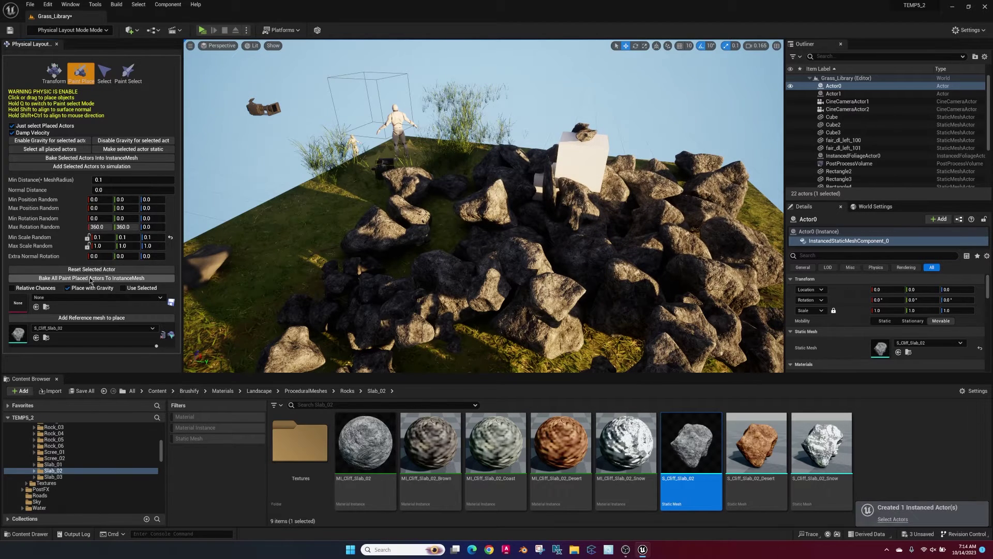
left_click(789, 86)
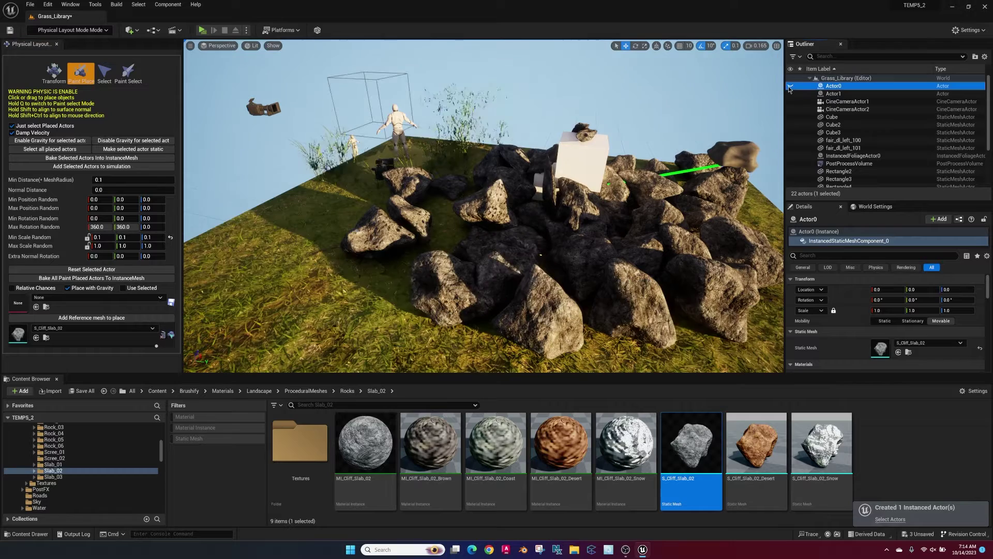
left_click(789, 86)
left_click(789, 95)
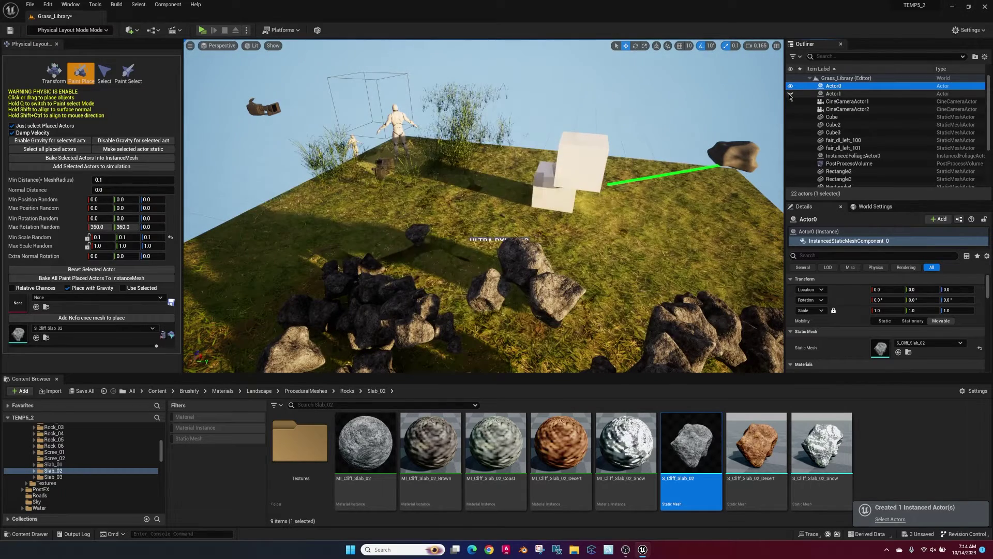
left_click(789, 94)
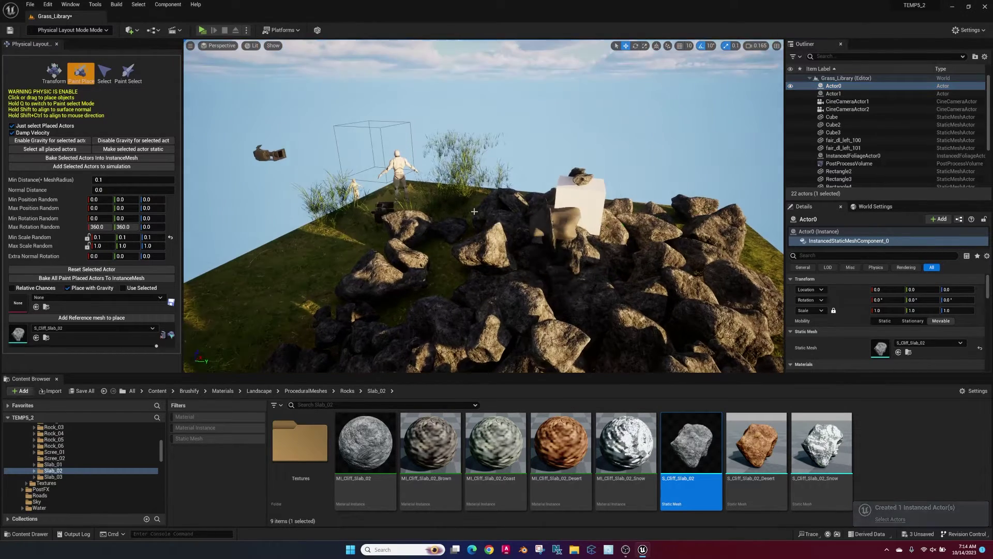
Step: Switch to Selection Mode and inspect the baked rock pile from above
left_click(89, 31)
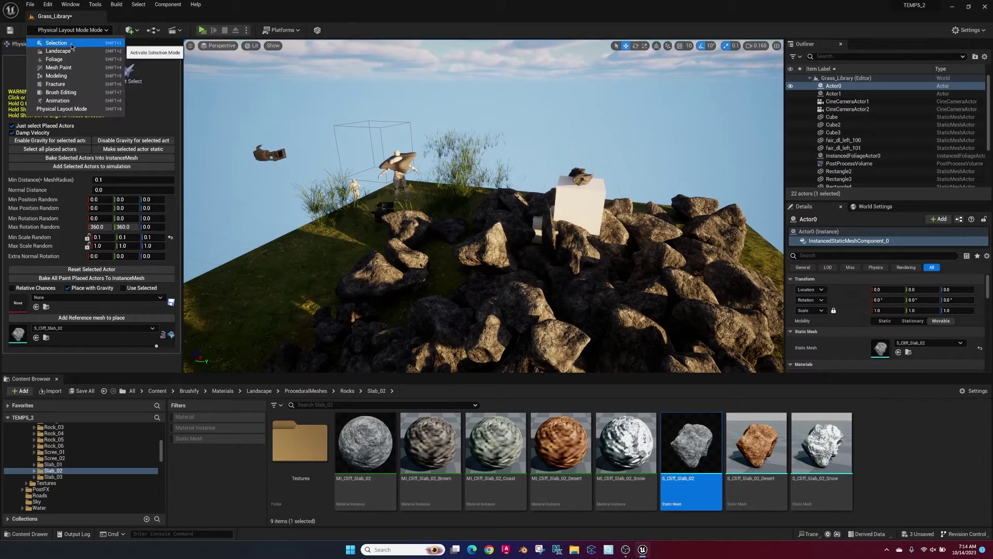
left_click(55, 43)
right_click_drag(392, 206, 219, 184)
key("d")
key("w")
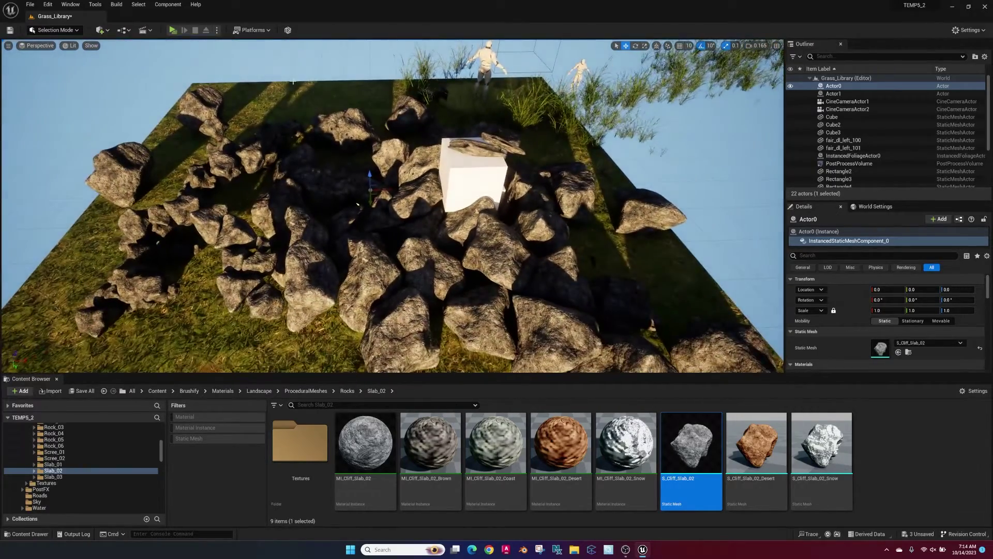
Step: Return to Physical Layout Mode and activate the Paint Place tool
left_click(55, 30)
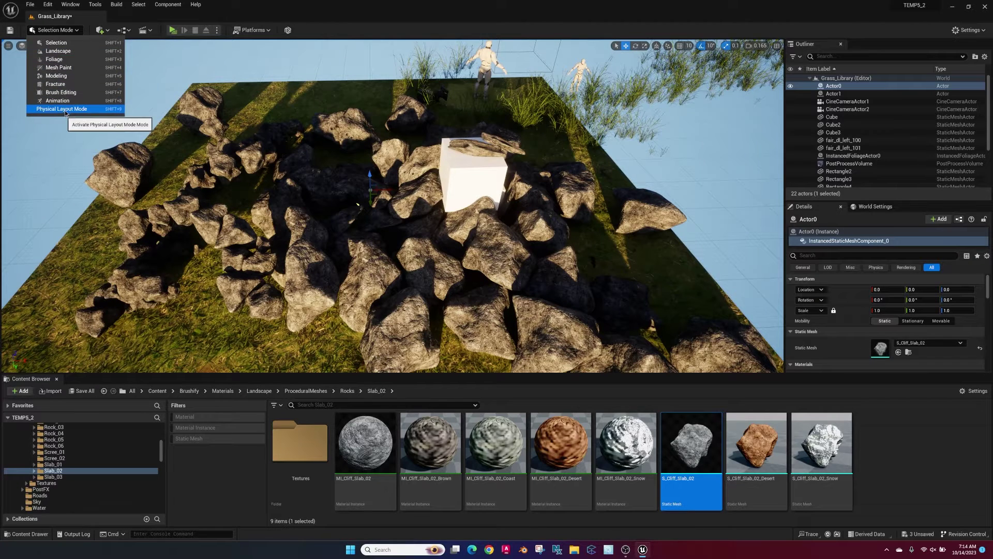
left_click(66, 113)
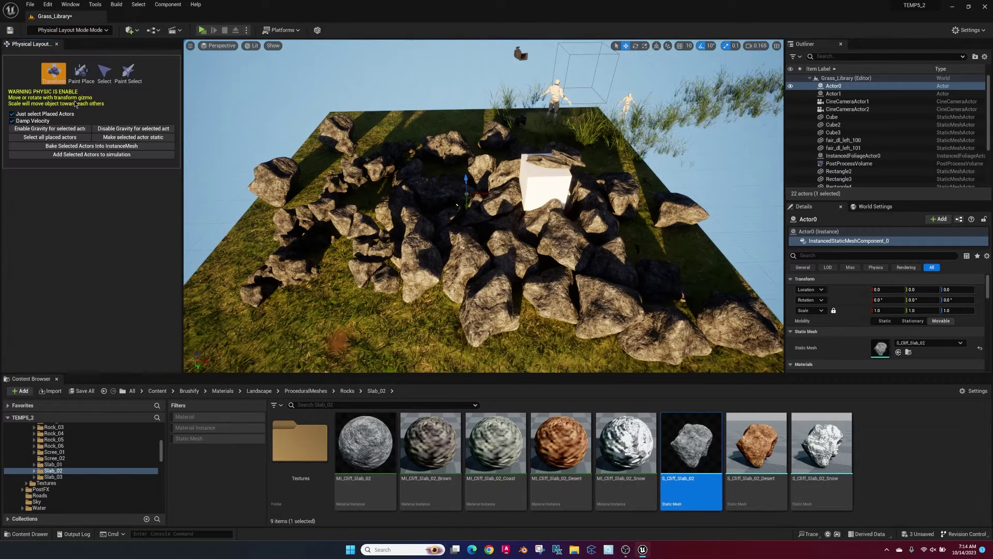
left_click(75, 155)
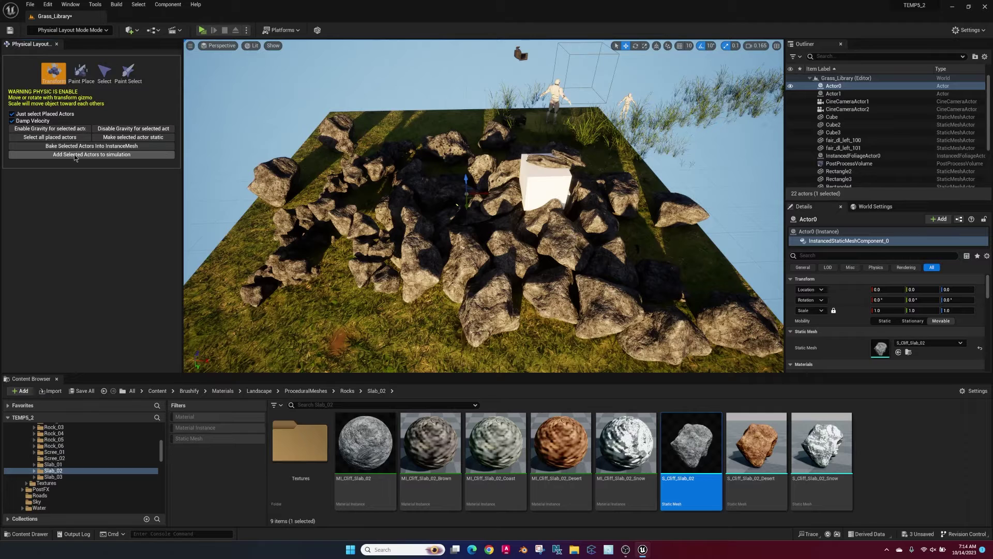
left_click(79, 75)
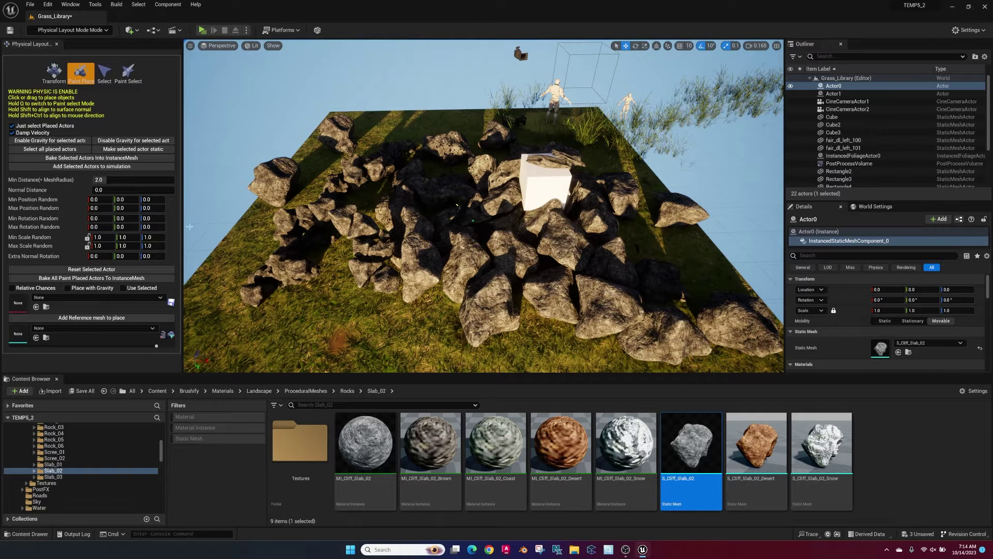
Step: Set the random scale range to 0.1 to 0.3 on all axes and Max Rotation Random to 360 on X and Y
left_click(103, 237)
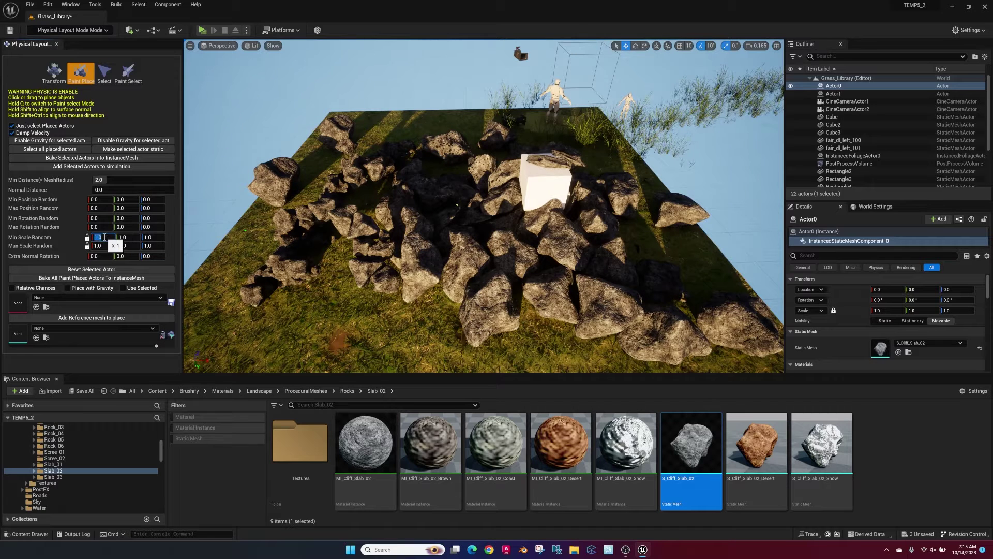
type("0.1")
left_click(106, 245)
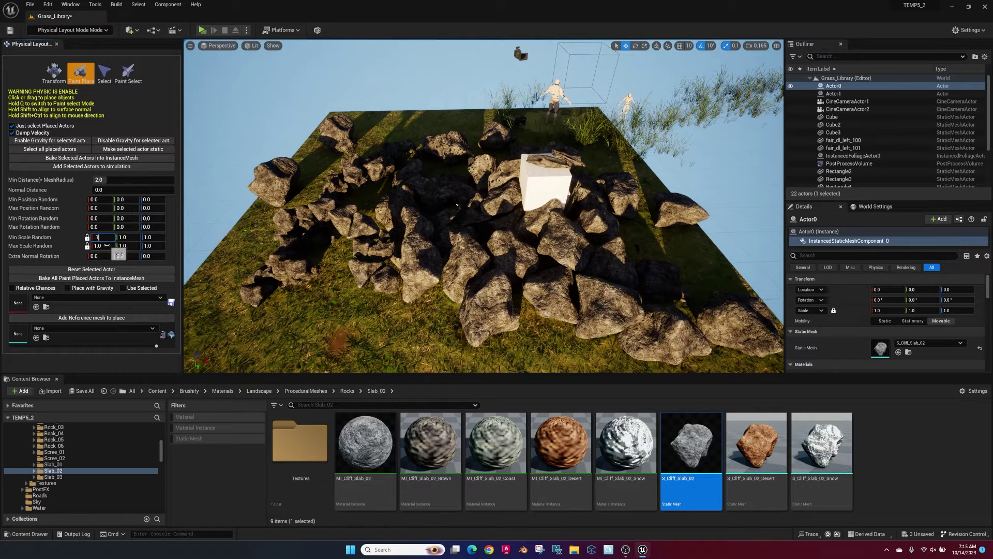
type(".3")
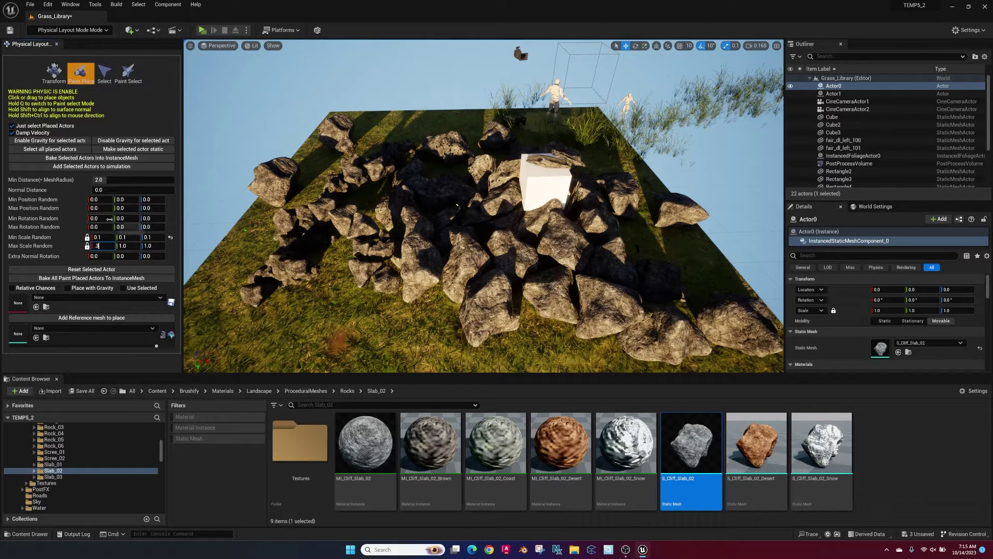
key("Return")
left_click(105, 227)
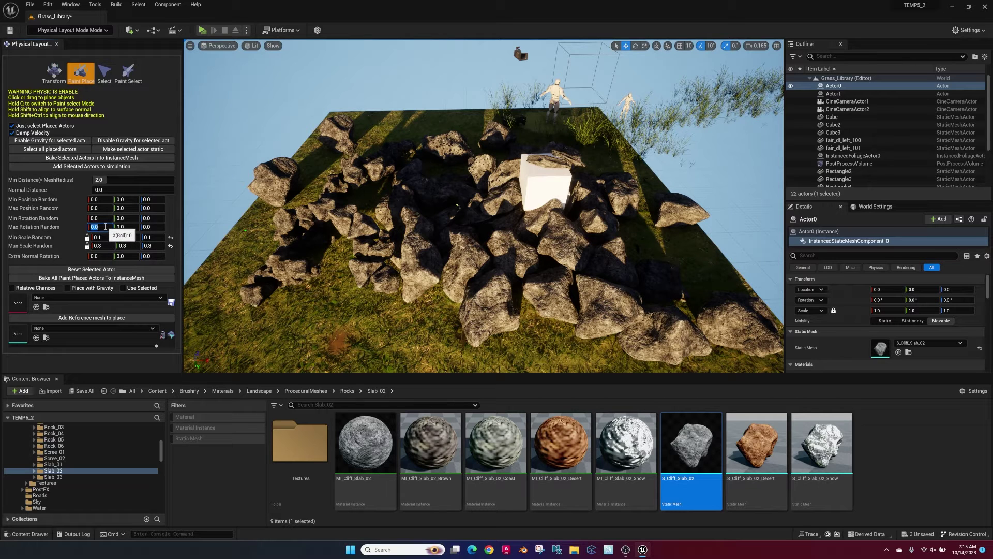
type("360")
key("Tab")
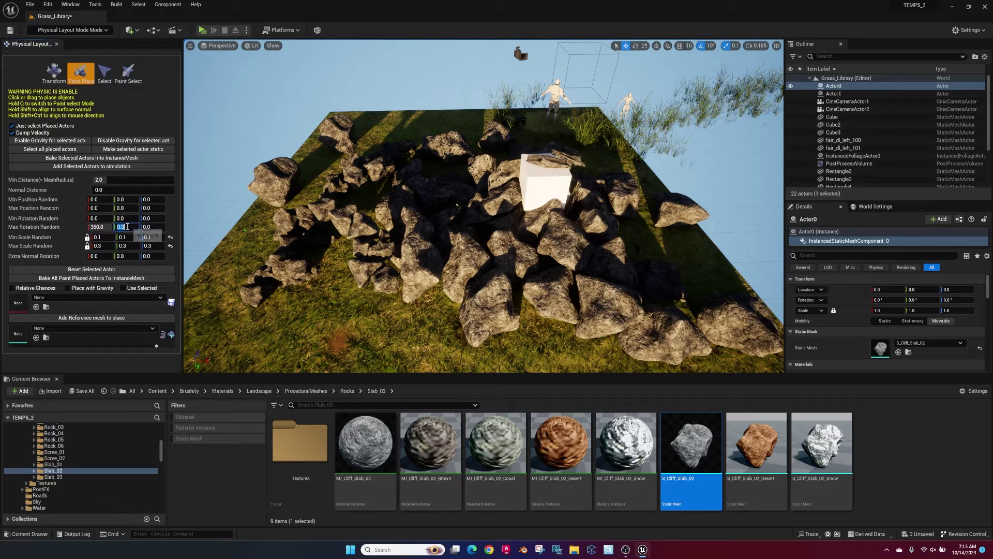
type("360")
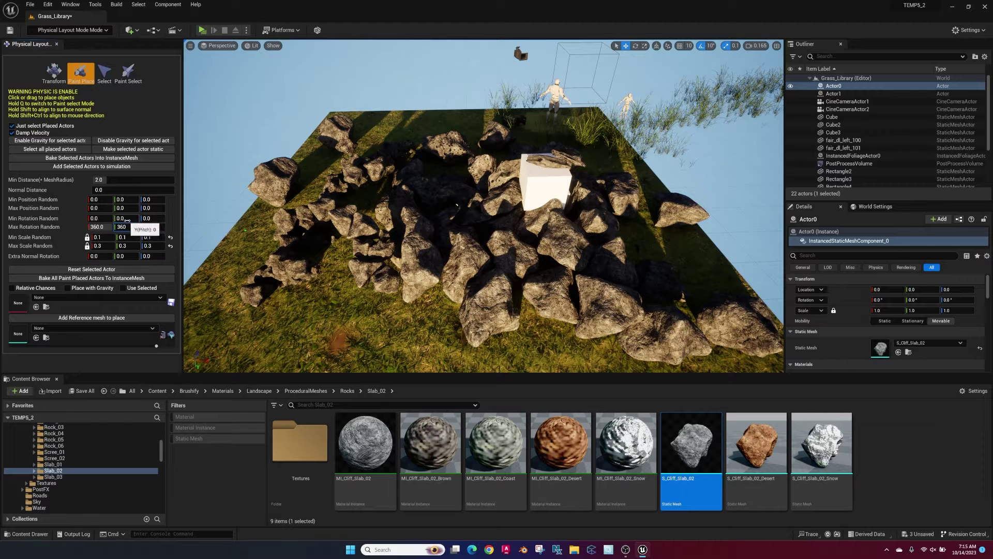
left_click(106, 227)
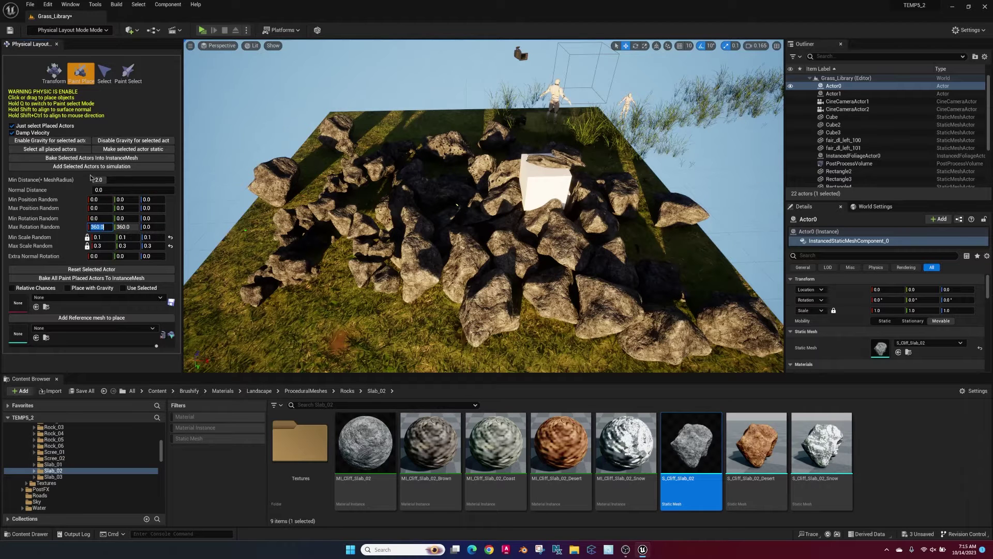
Step: Assign S_Cliff_Slab_02 as the reference mesh and place several small rocks on the large white cube without gravity
left_click(701, 451)
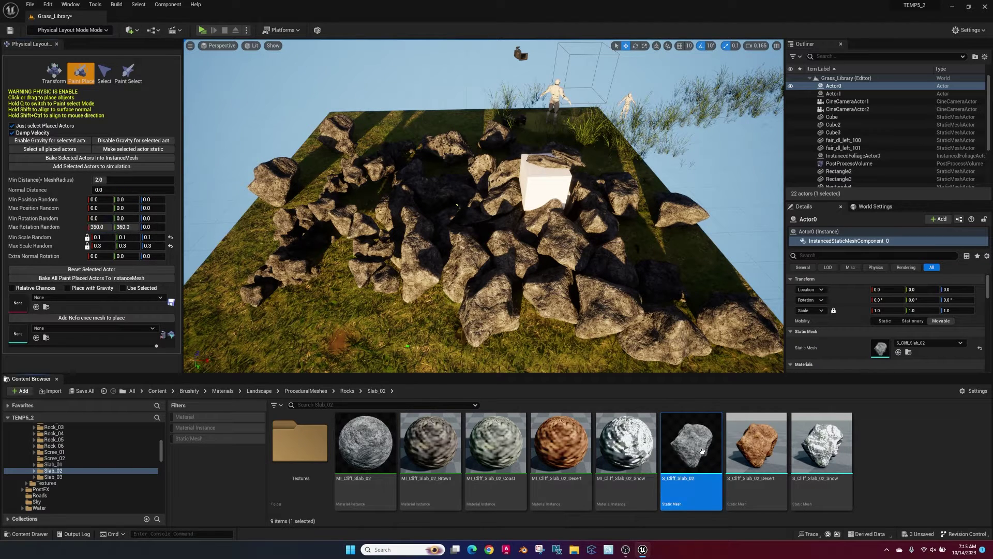
left_click_drag(702, 451, 93, 330)
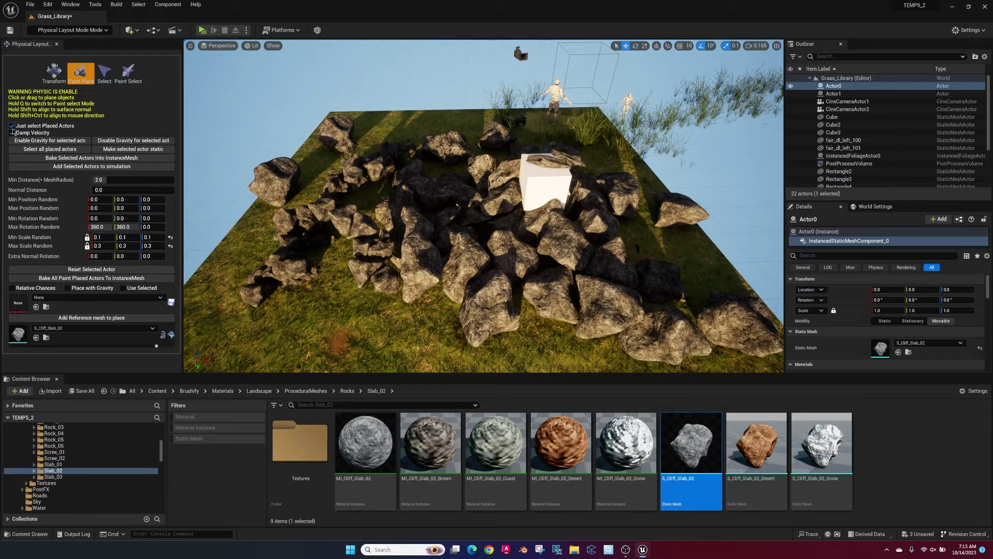
left_click(12, 133)
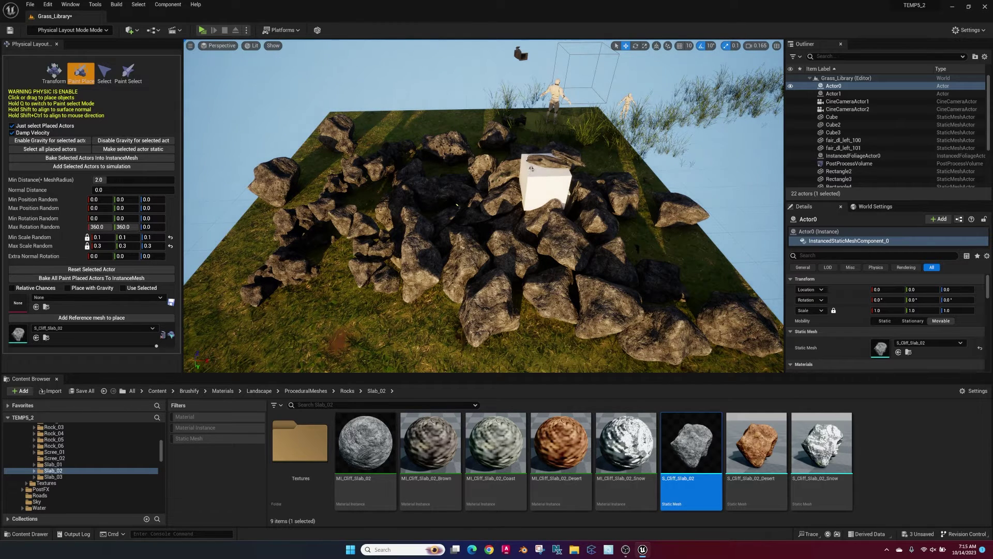
left_click(457, 206)
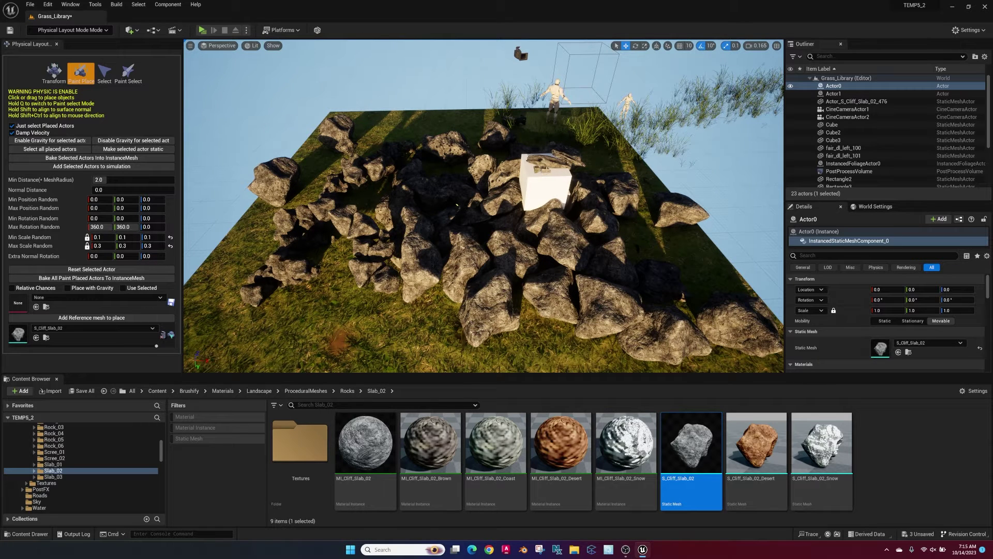
left_click(562, 170)
left_click(541, 172)
left_click(533, 170)
left_click(521, 168)
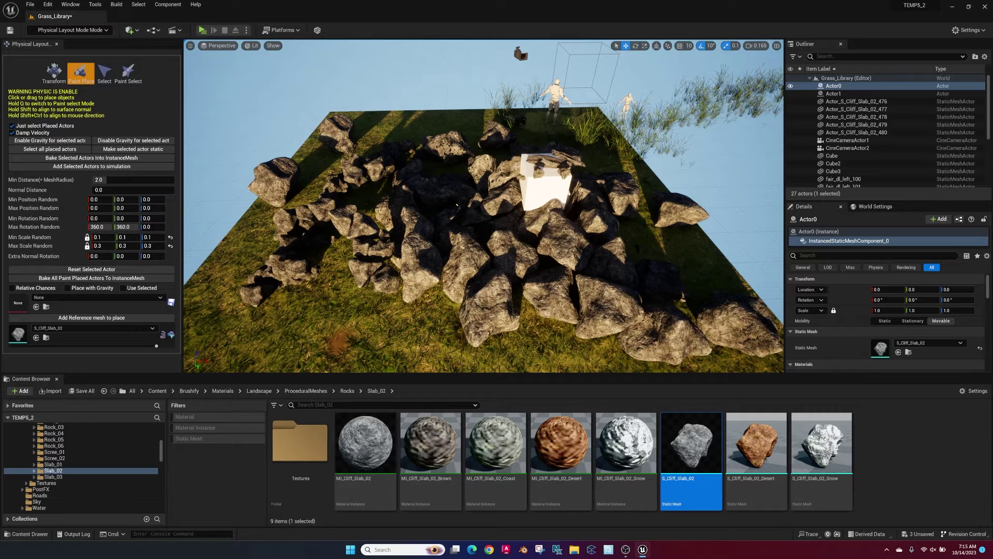
Step: Enable Place with Gravity and place two small rocks onto the large white cube
left_click(68, 288)
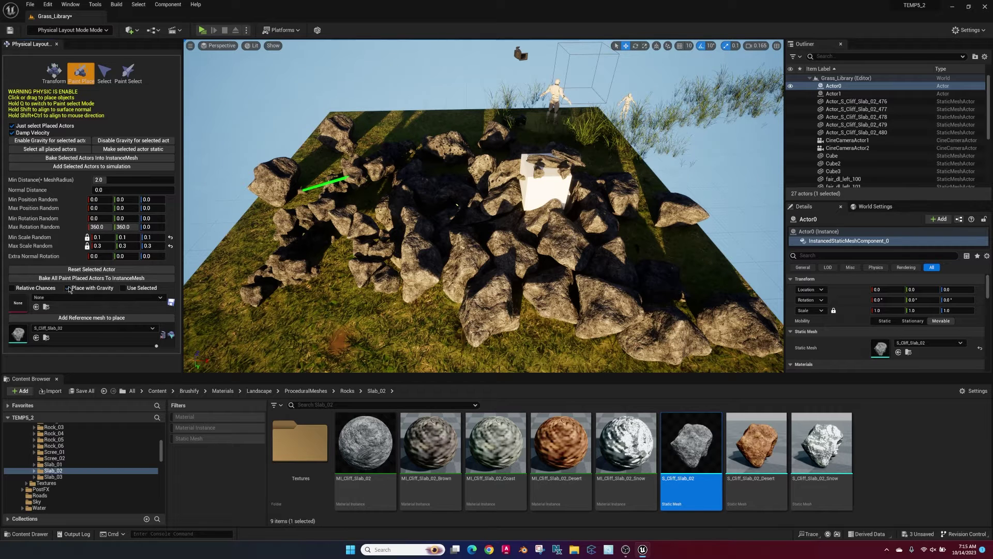
left_click(457, 206)
left_click(457, 206)
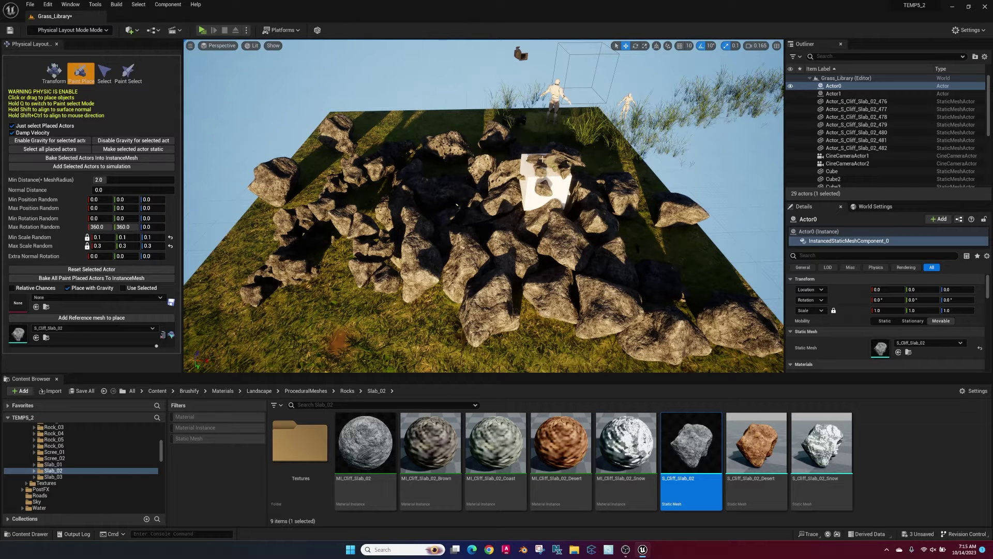
Step: Set Min Distance to 0.5 and paint small rocks over the white cube, between the large rocks and along the pile's front edge
left_click(110, 178)
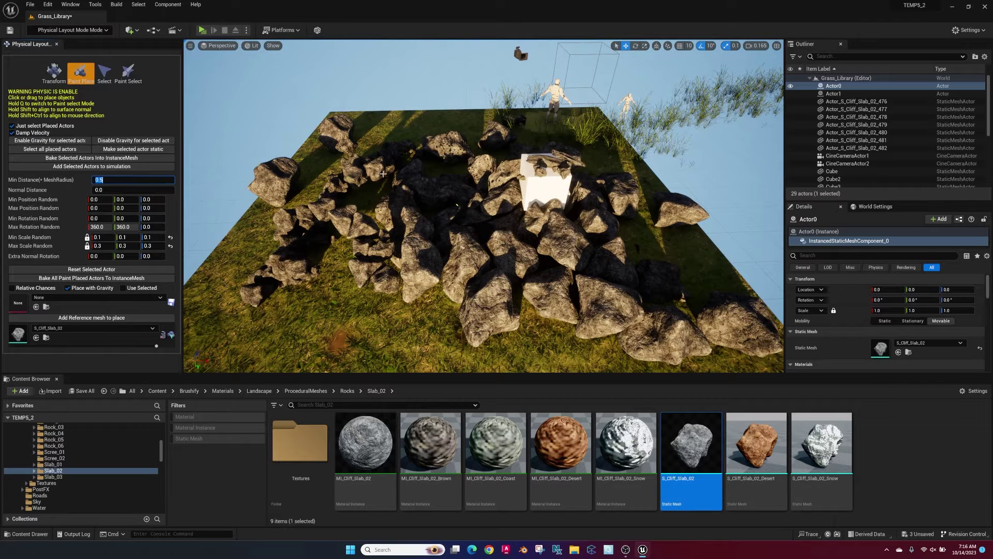
left_click(457, 205)
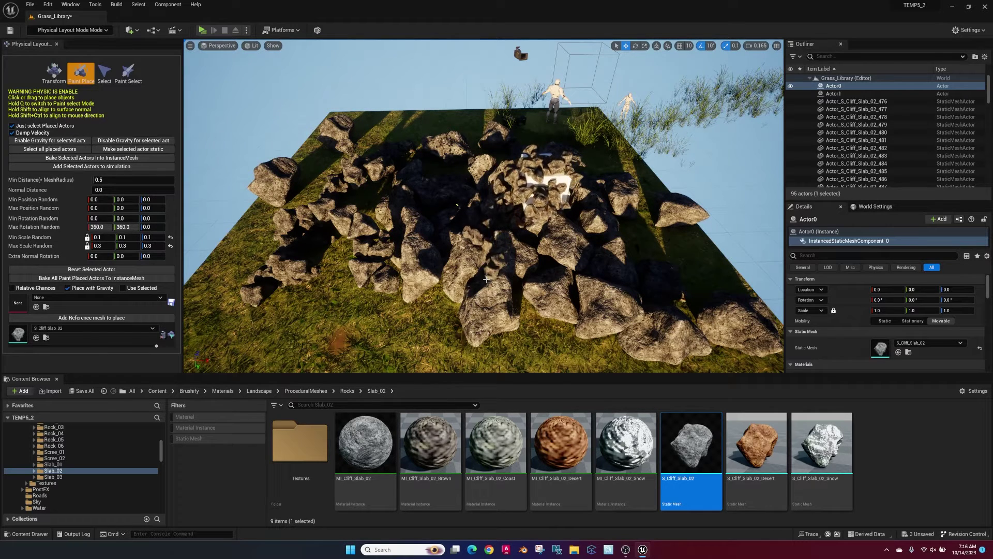
mouse_move(486, 279)
left_mouse_down()
mouse_move(517, 285)
mouse_move(525, 302)
mouse_move(574, 321)
mouse_move(612, 277)
left_mouse_up()
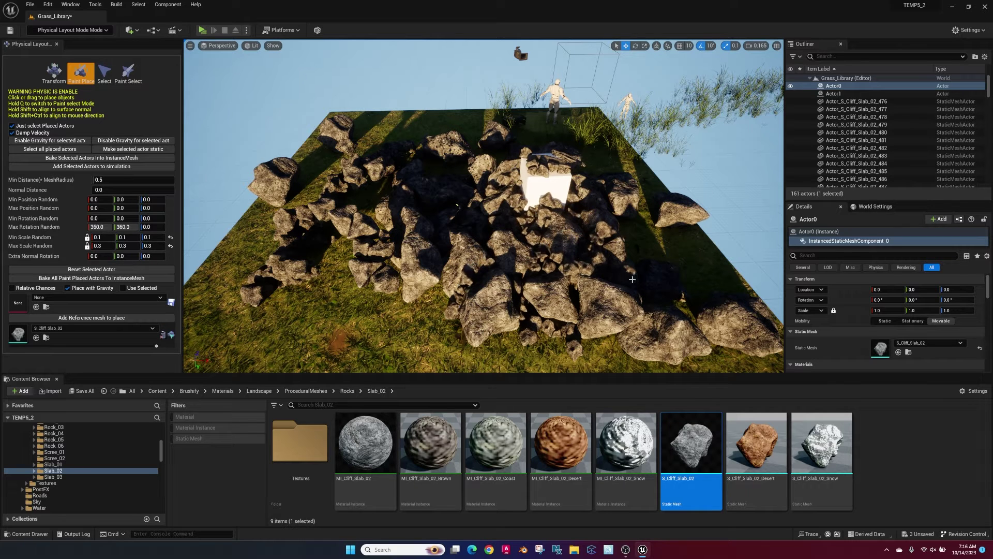
mouse_move(646, 300)
left_mouse_down()
mouse_move(685, 310)
mouse_move(748, 353)
mouse_move(458, 322)
mouse_move(367, 273)
mouse_move(305, 265)
mouse_move(347, 272)
mouse_move(397, 262)
left_mouse_up()
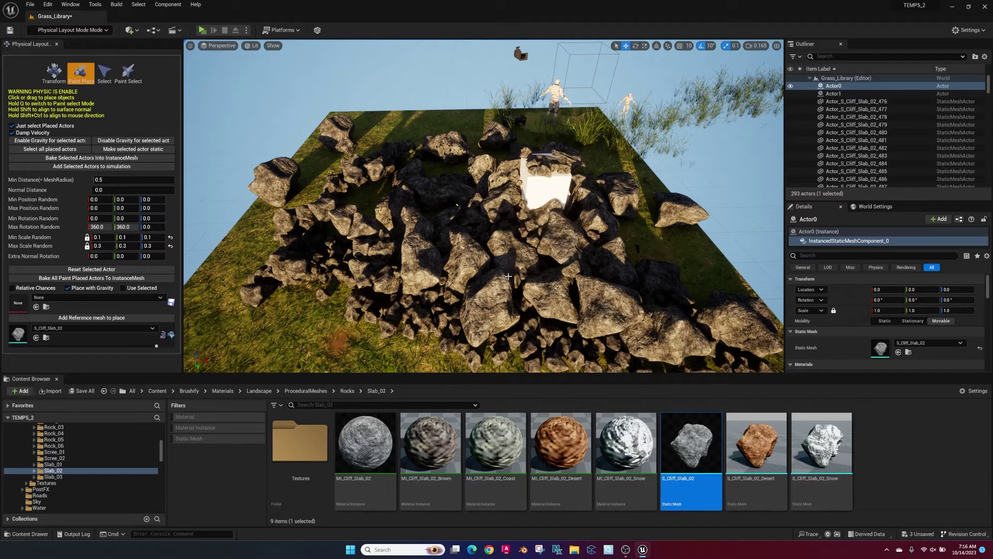
mouse_move(518, 243)
left_mouse_down()
mouse_move(533, 227)
mouse_move(563, 268)
mouse_move(548, 258)
mouse_move(683, 316)
left_mouse_up()
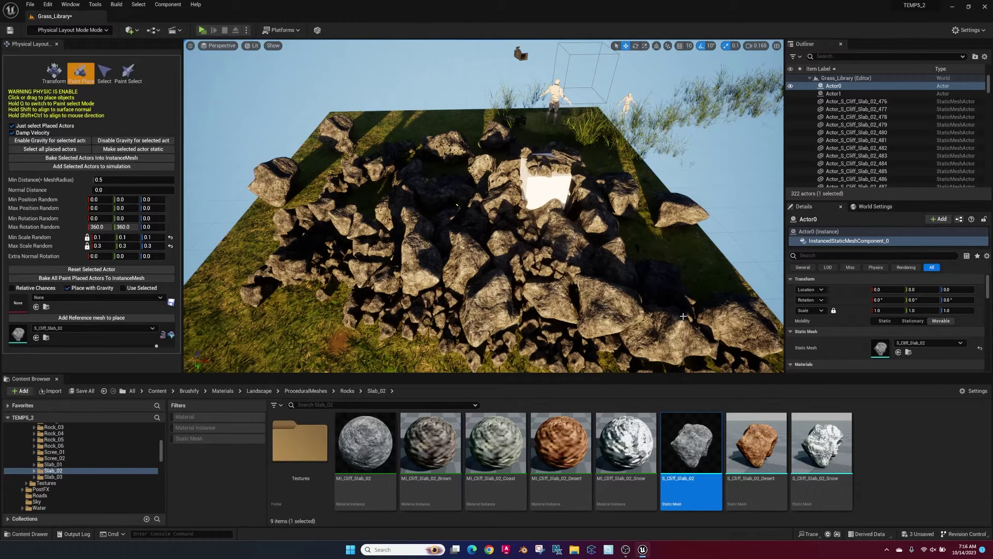
Step: Bake all paint-placed rocks into an instance mesh and switch the editor to Selection mode
left_click(90, 279)
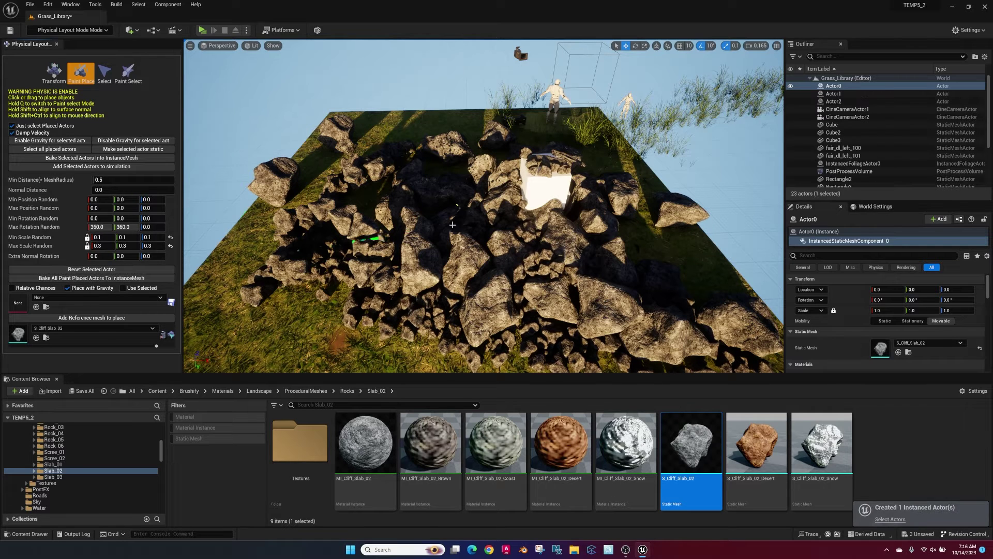
left_click(51, 30)
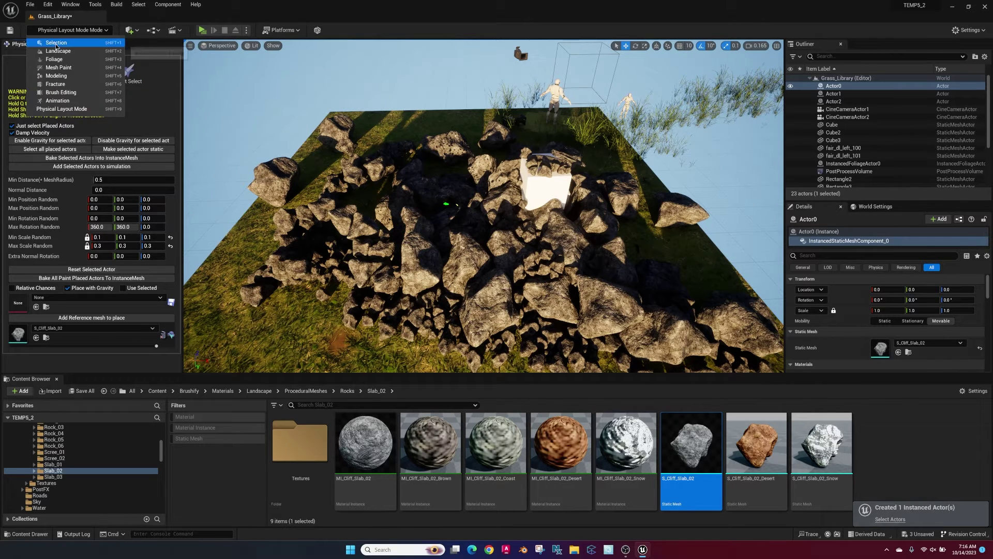
left_click(46, 40)
Step: Select the single flat slab rock instance at the front centre of the baked pile for a closer look
right_click_drag(532, 231, 584, 165)
key("w")
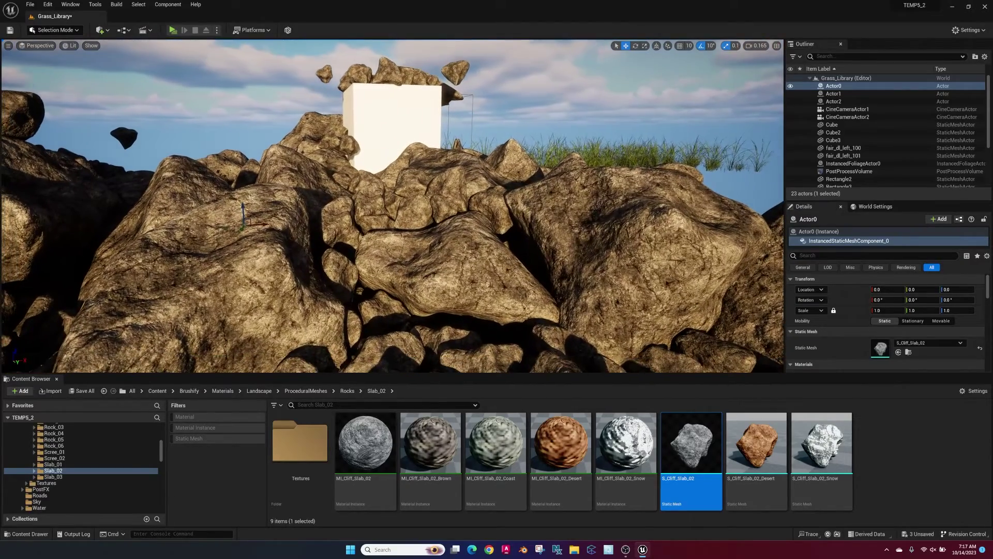
left_click(470, 243)
right_click_drag(446, 283, 445, 283)
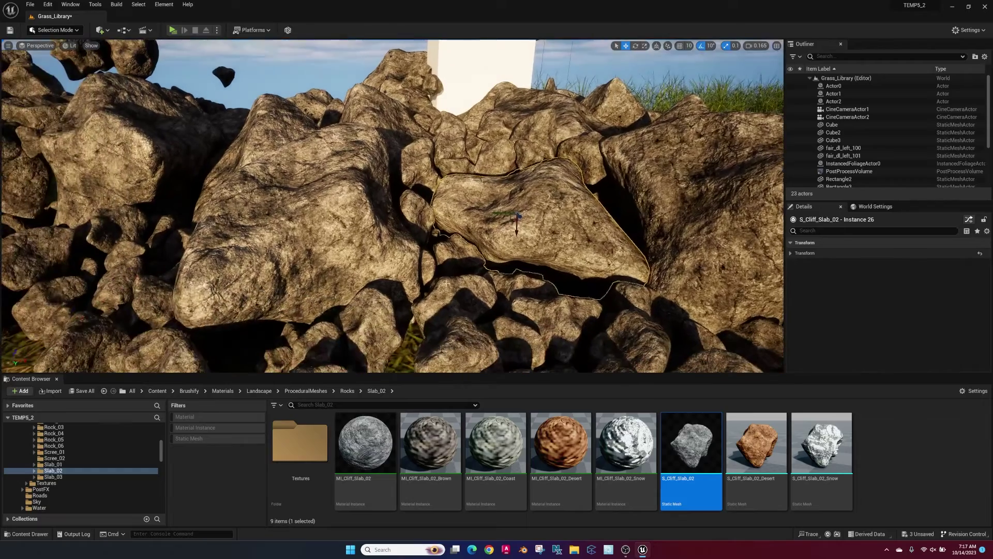
Step: Try raising the baked Actor2 rocks about 7.2 units along Z, undo the move and clear the selection
left_click(833, 102)
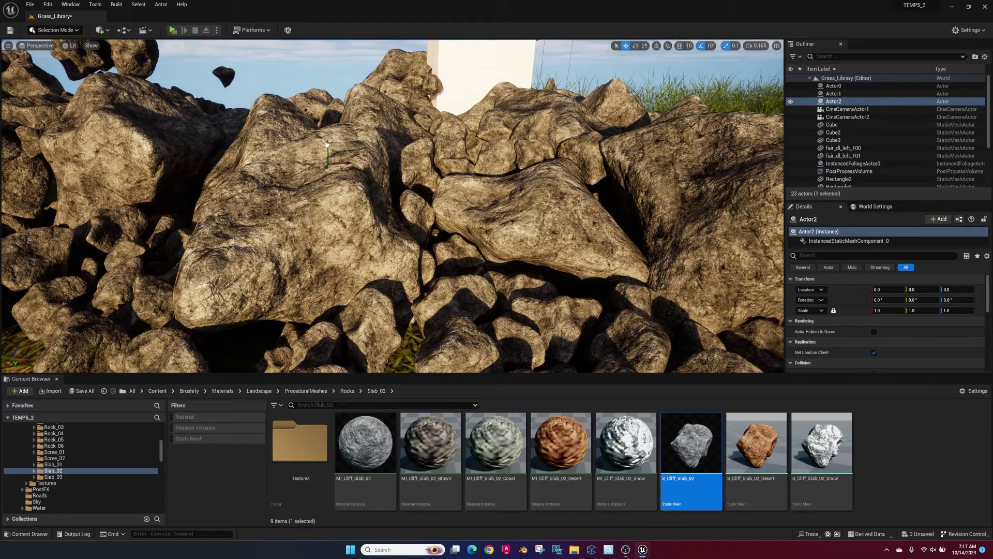
left_click_drag(325, 158, 330, 136)
left_click_drag(966, 289, 962, 289)
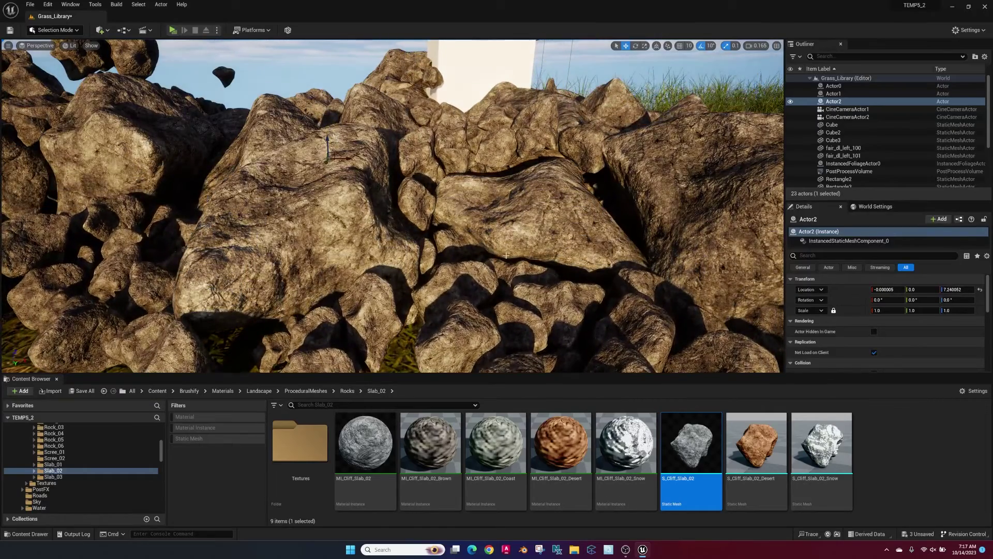
key("ctrl+z")
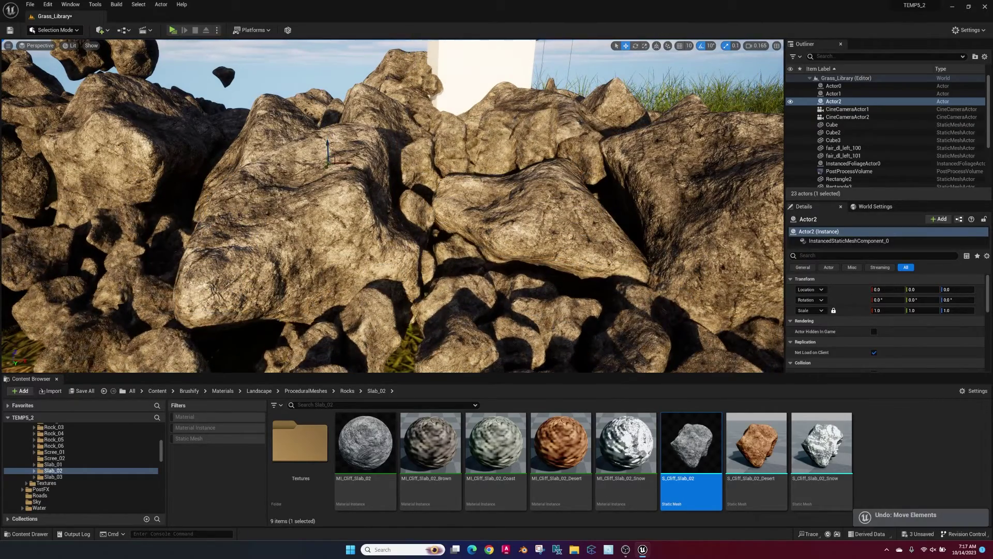
key("Escape")
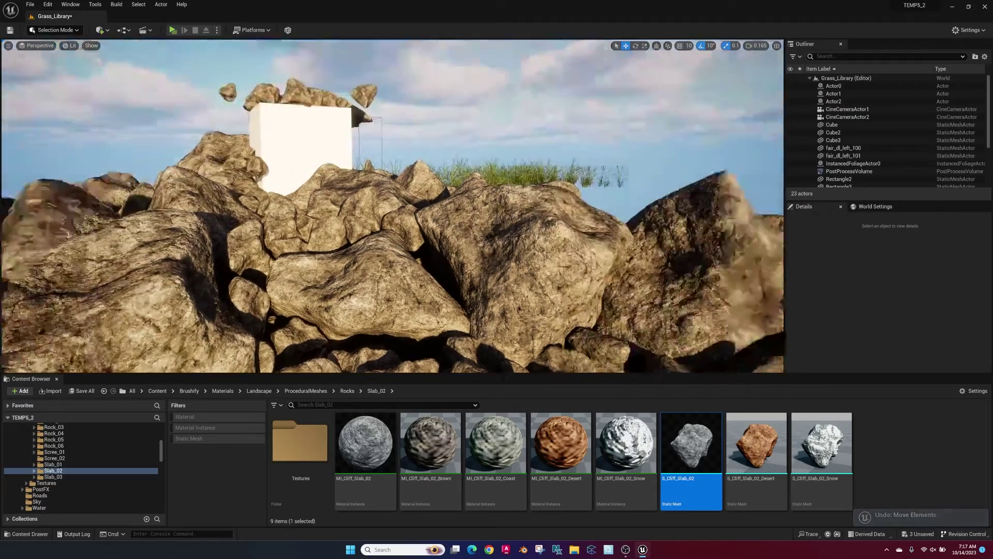